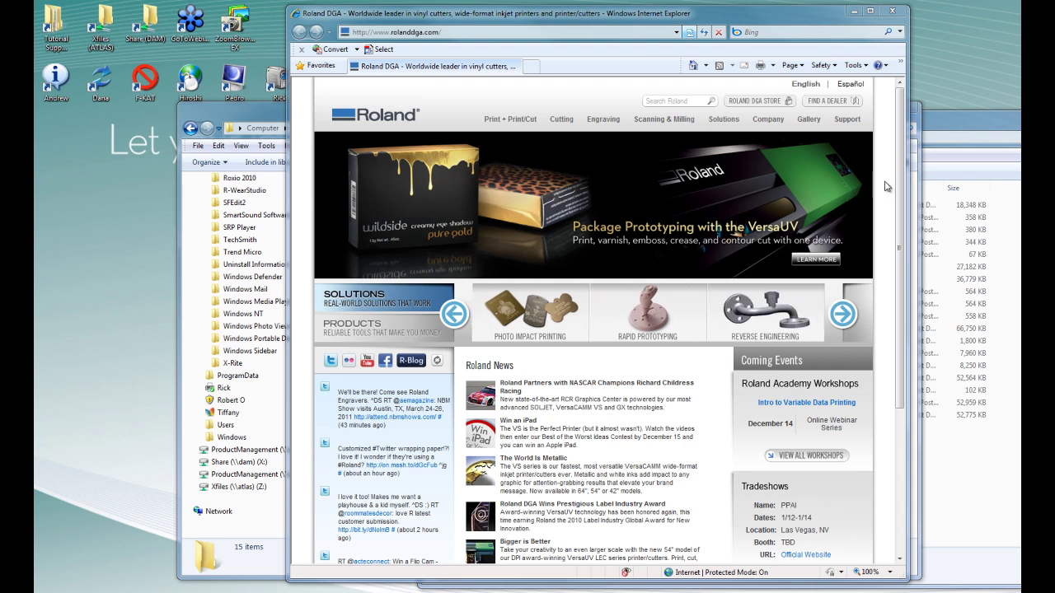
Open the Technical Support Wizard for VersaWorks and expand its five Software Updates.
{"action": "mouse_move", "coordinate": [849, 120]}
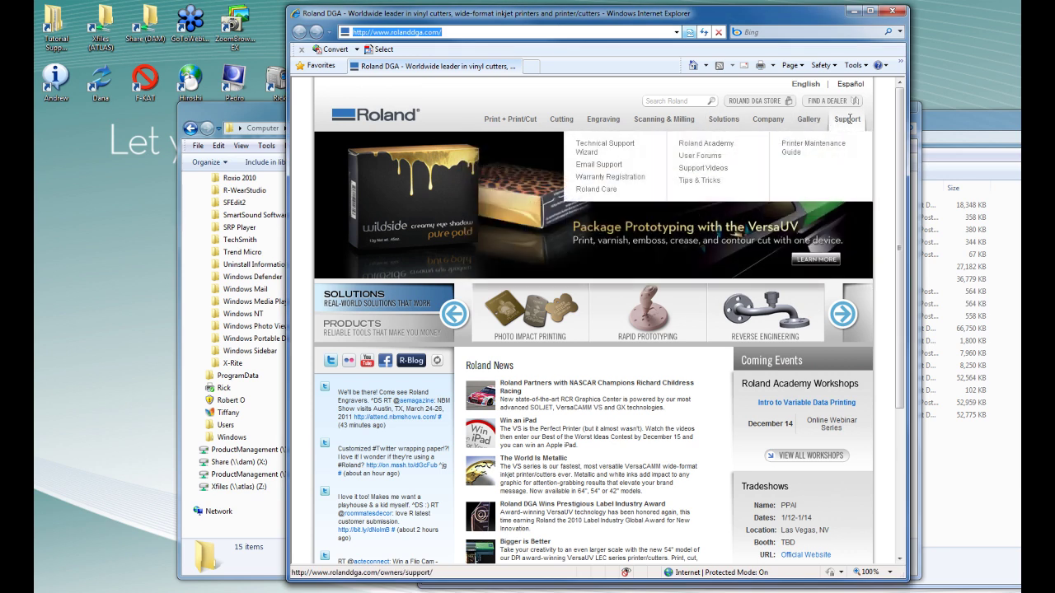
{"action": "left_click", "coordinate": [605, 150]}
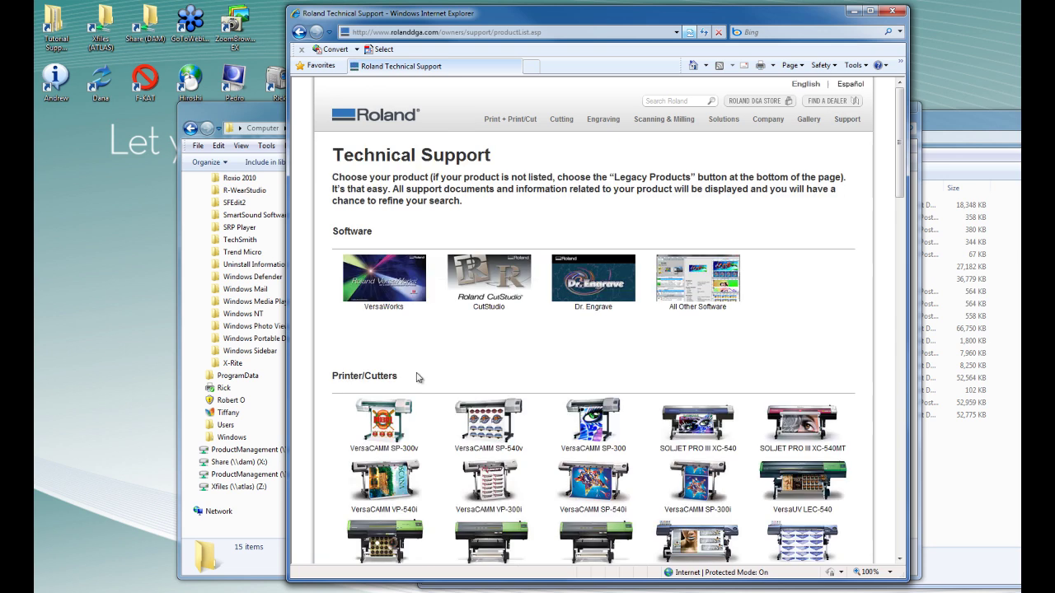
{"action": "left_click", "coordinate": [363, 286]}
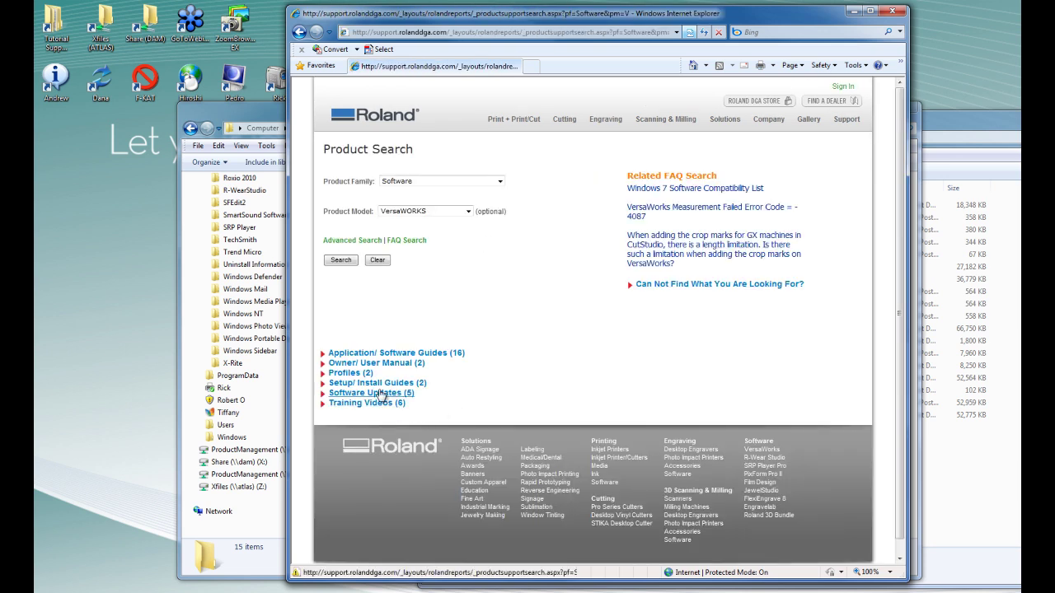
{"action": "left_click", "coordinate": [382, 394]}
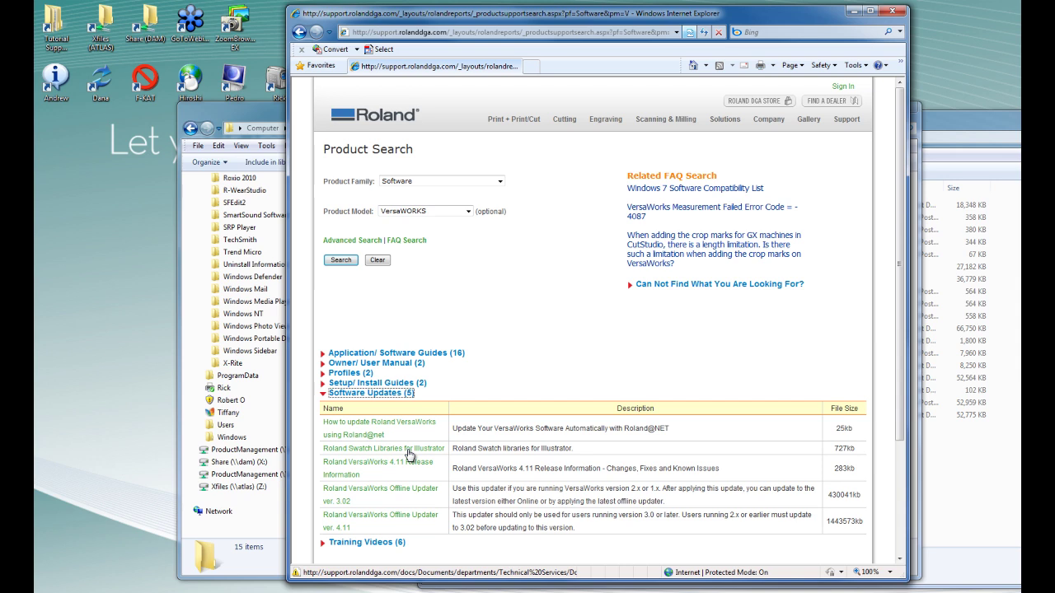
Save the Roland Swatch Libraries for Illustrator zip to the Desktop.
{"action": "left_click", "coordinate": [410, 449]}
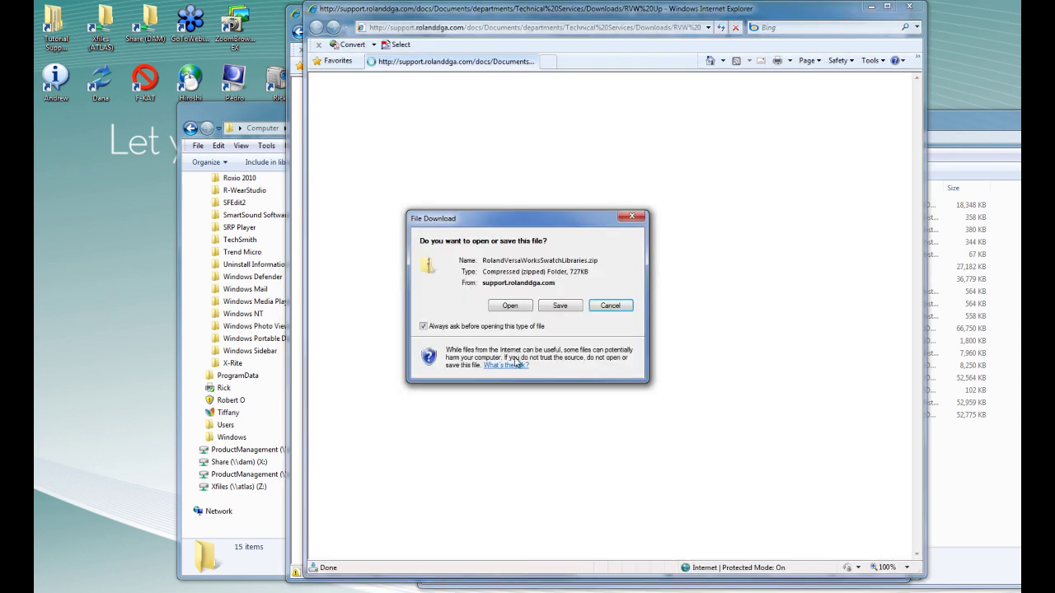
{"action": "left_click", "coordinate": [562, 306]}
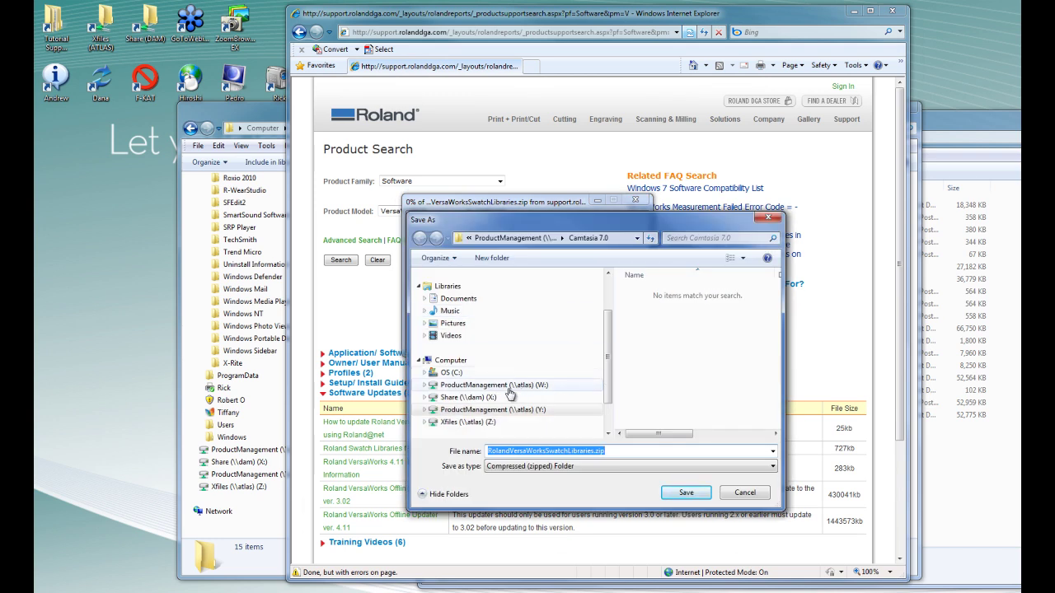
{"action": "scroll", "coordinate": [439, 324], "scroll_direction": "up", "scroll_amount": 2}
{"action": "left_click", "coordinate": [438, 292]}
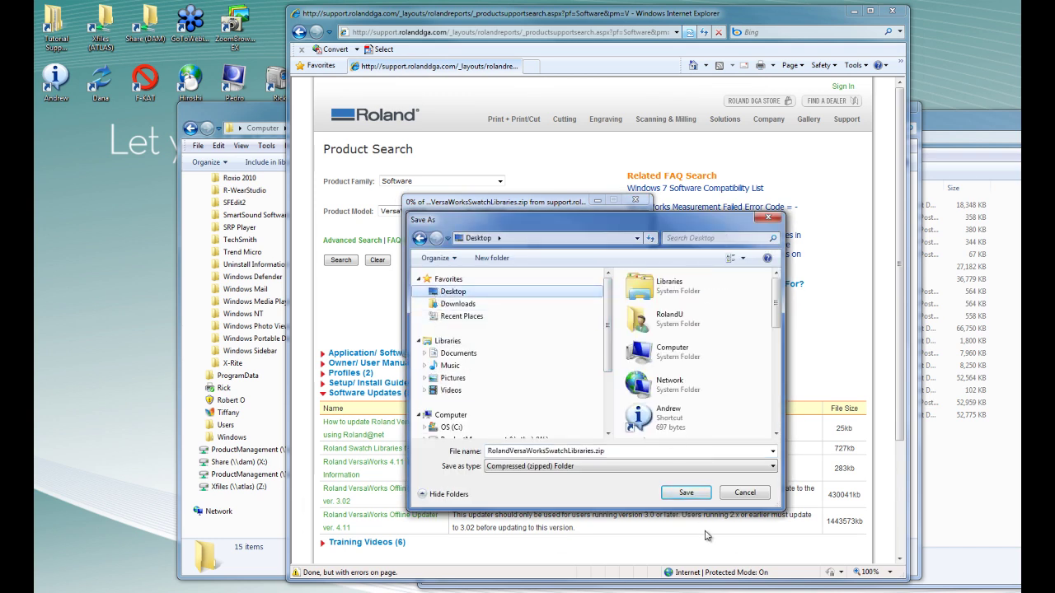
{"action": "left_click", "coordinate": [690, 493]}
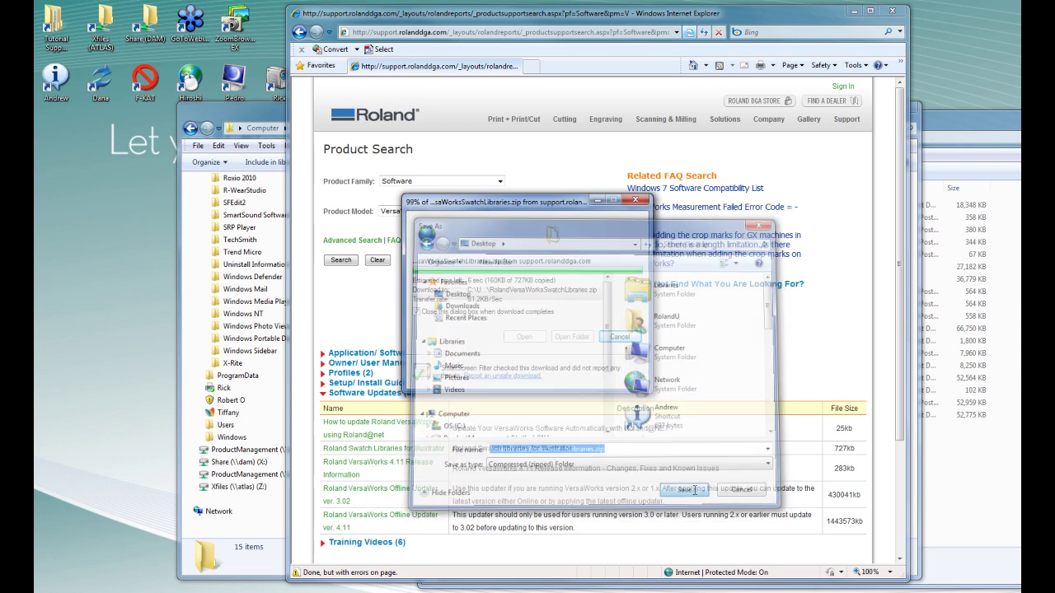
Extract the downloaded swatch libraries zip into a folder on the Desktop.
{"action": "right_click", "coordinate": [49, 142]}
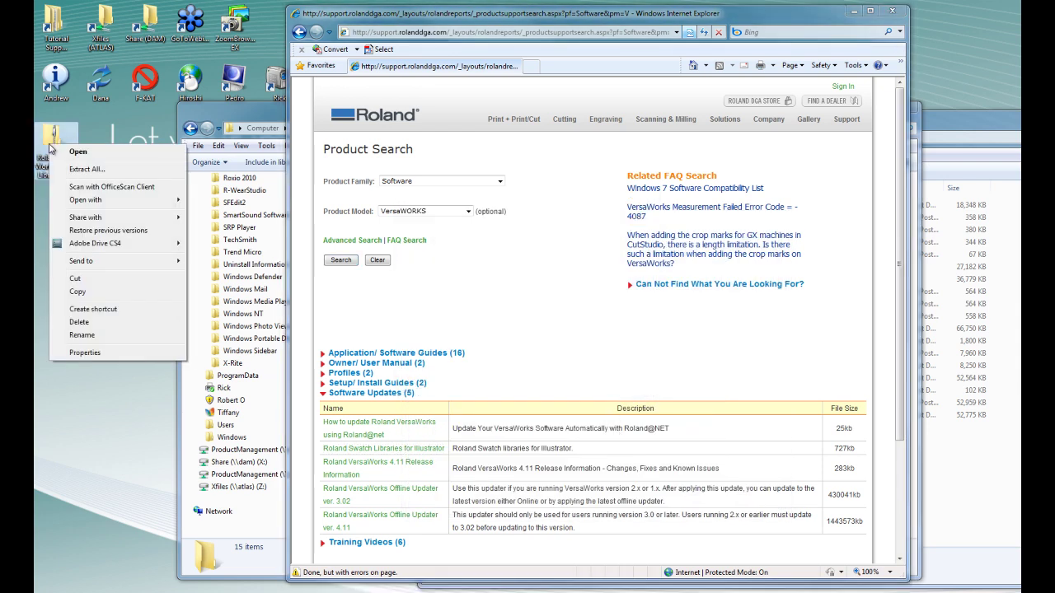
{"action": "left_click", "coordinate": [58, 136]}
{"action": "right_click", "coordinate": [58, 136]}
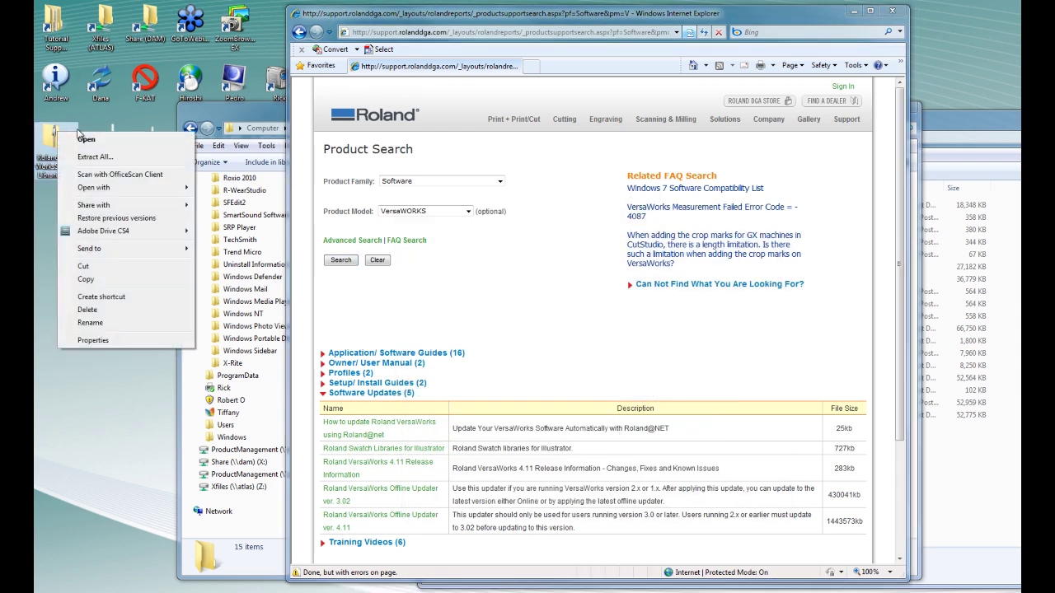
{"action": "left_click", "coordinate": [99, 156]}
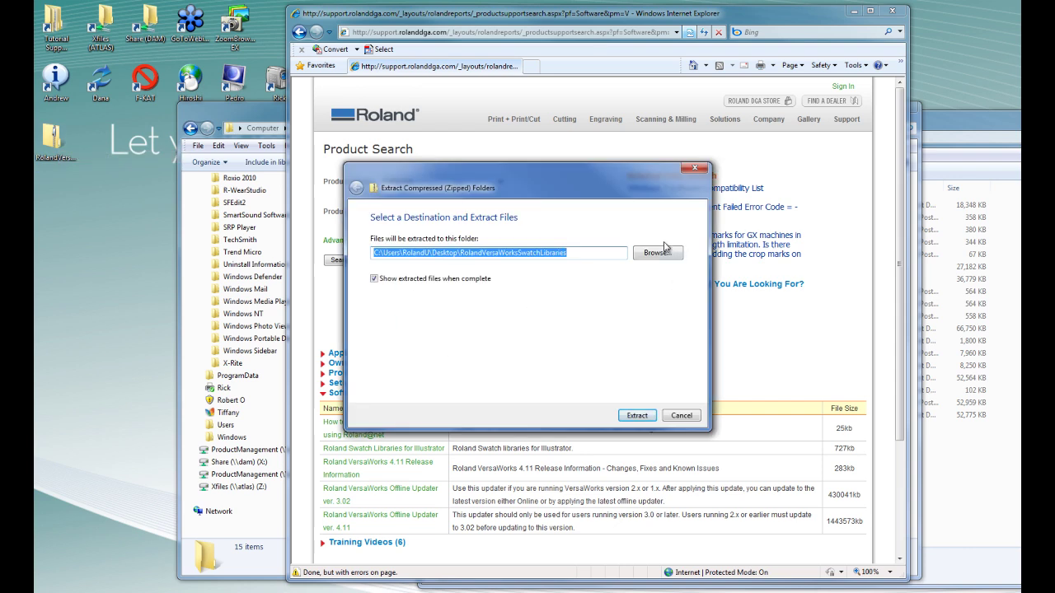
{"action": "left_click", "coordinate": [638, 417]}
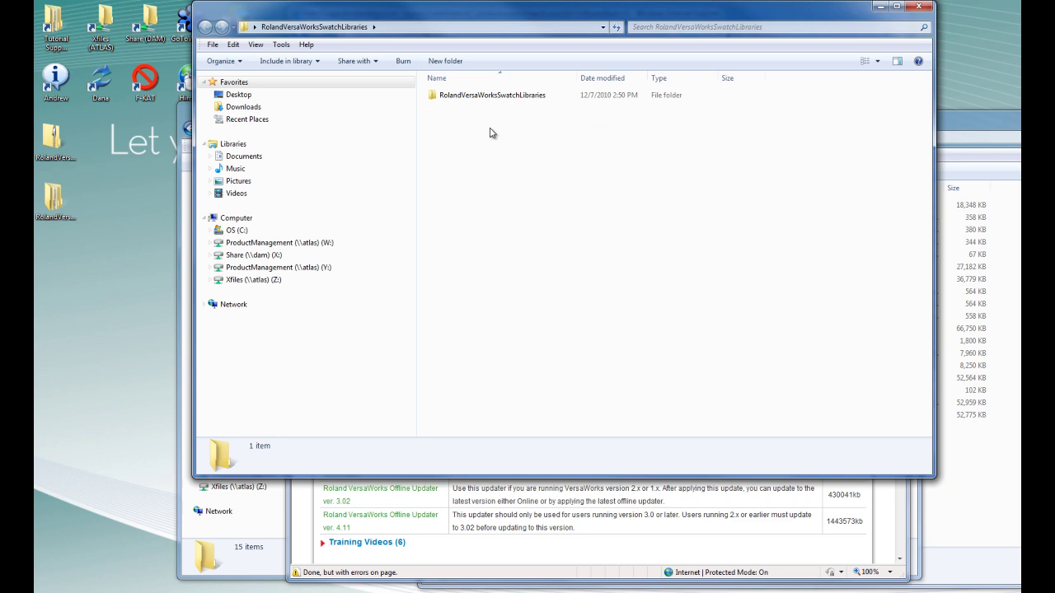
Copy the seven Roland swatch .ai files from the extracted RolandVersaWorksSwatchLibraries folder.
{"action": "double_click", "coordinate": [490, 97]}
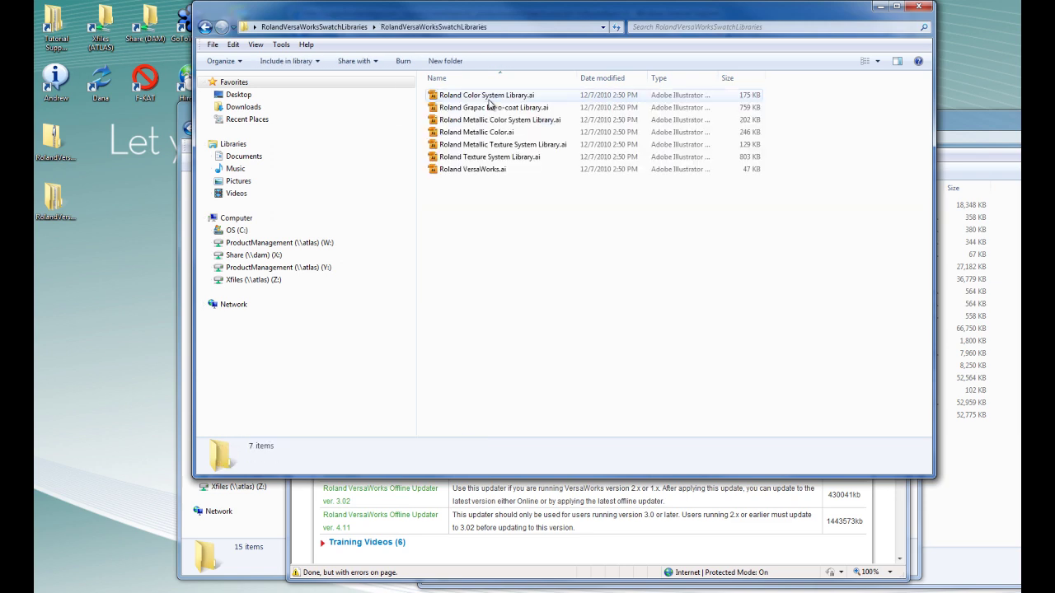
{"action": "left_click_drag", "start_coordinate": [601, 292], "coordinate": [309, 50]}
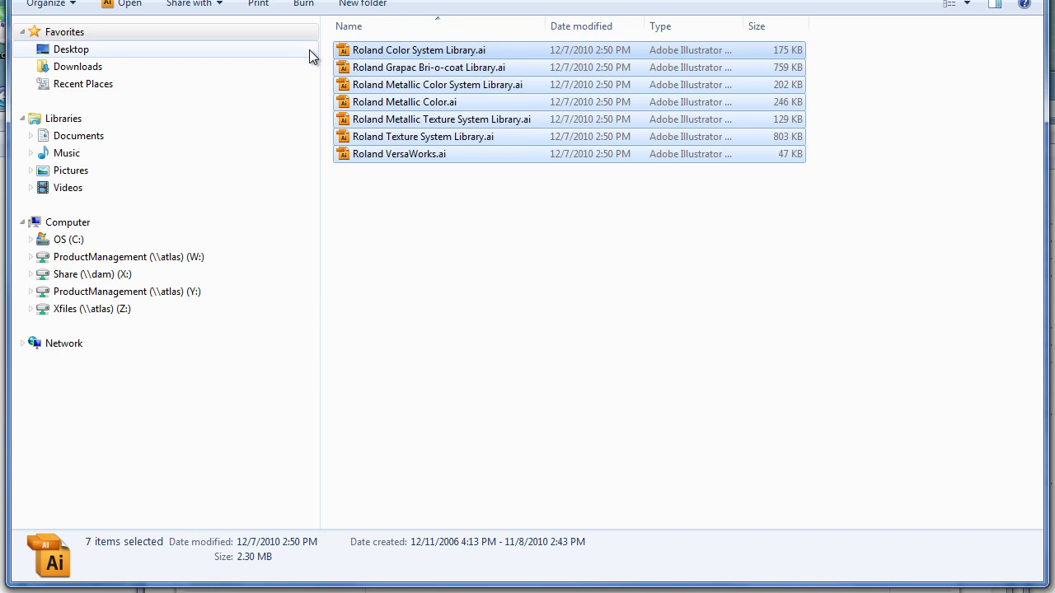
{"action": "right_click", "coordinate": [397, 50]}
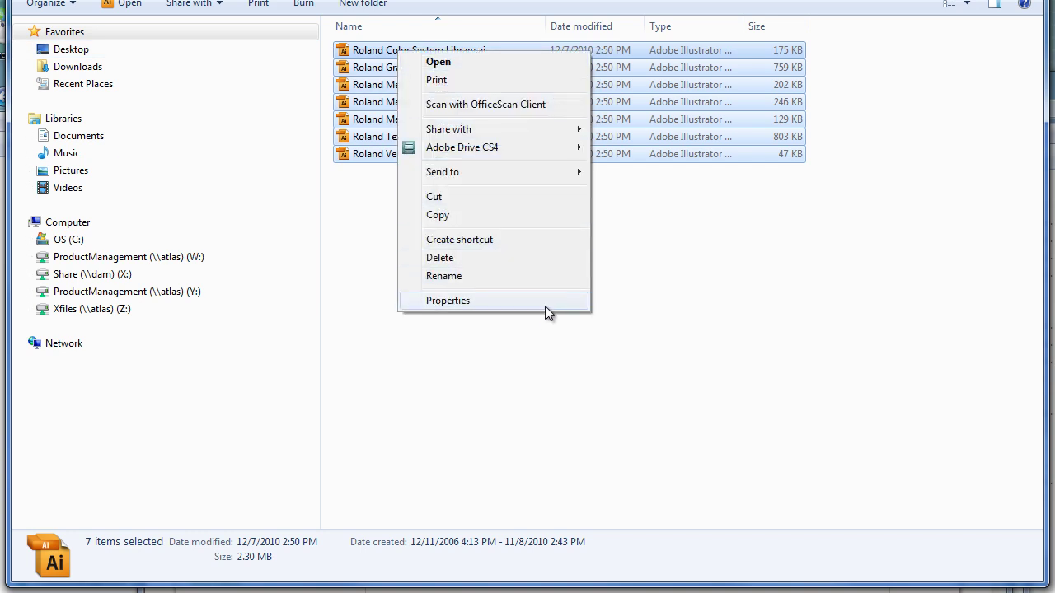
{"action": "left_click", "coordinate": [468, 216]}
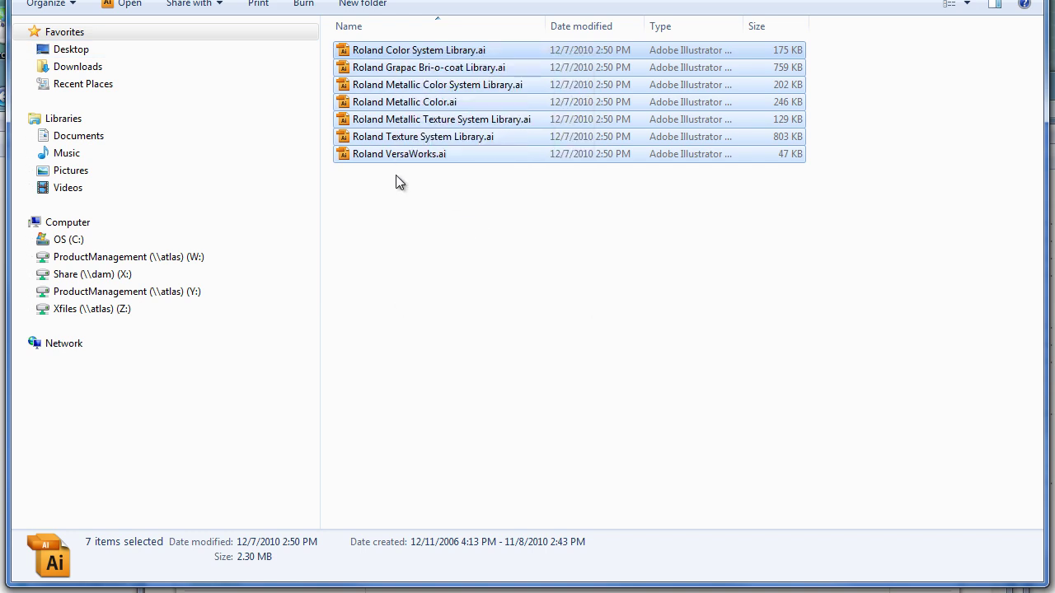
Browse to Program Files (x86)\Adobe\Adobe Illustrator CS4\Presets\en_US\Swatches.
{"action": "left_click", "coordinate": [30, 240]}
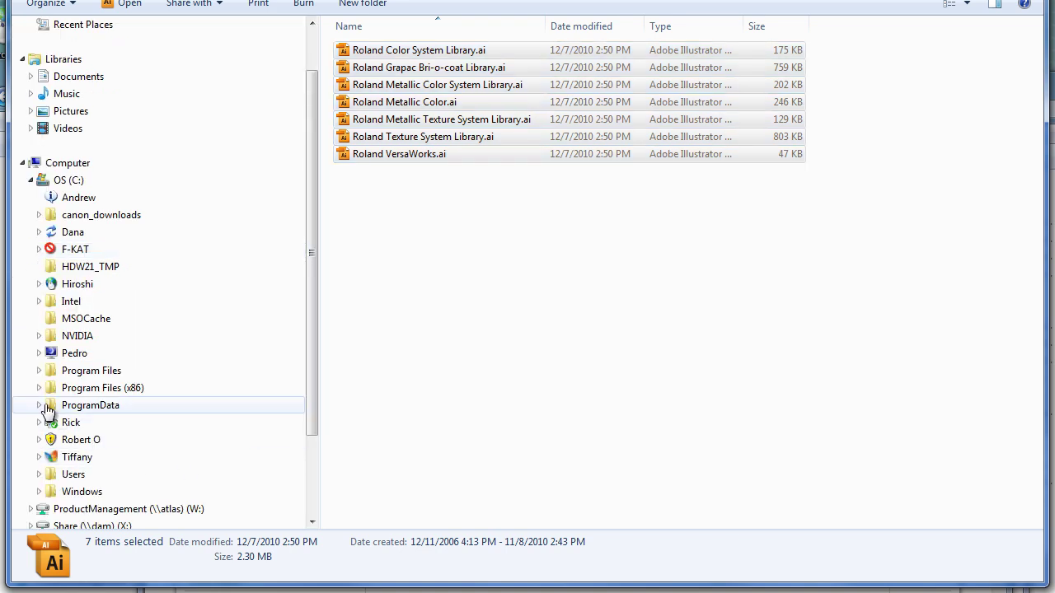
{"action": "left_click", "coordinate": [39, 388]}
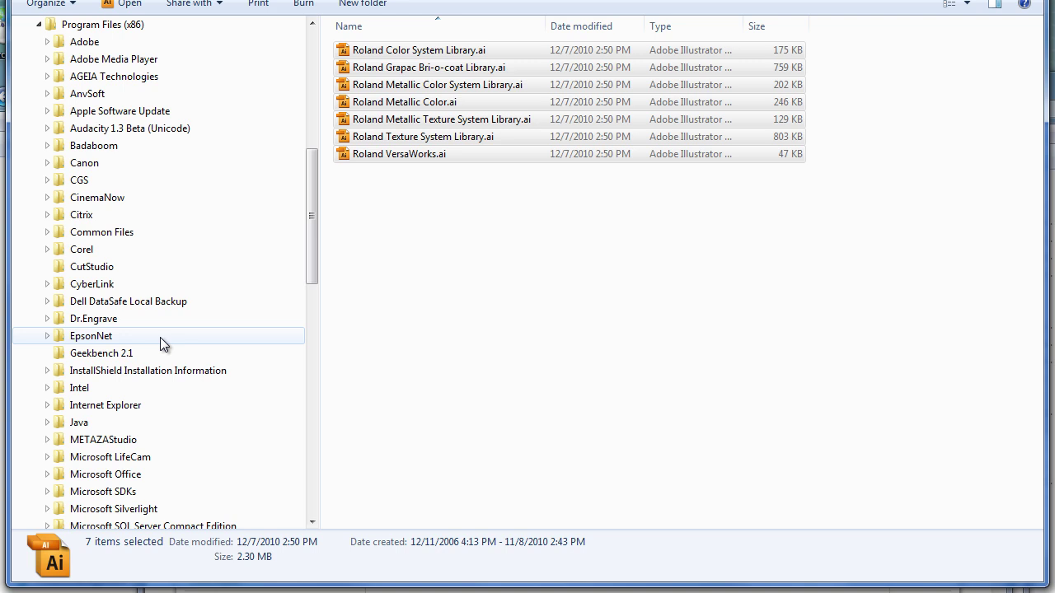
{"action": "left_click", "coordinate": [48, 42]}
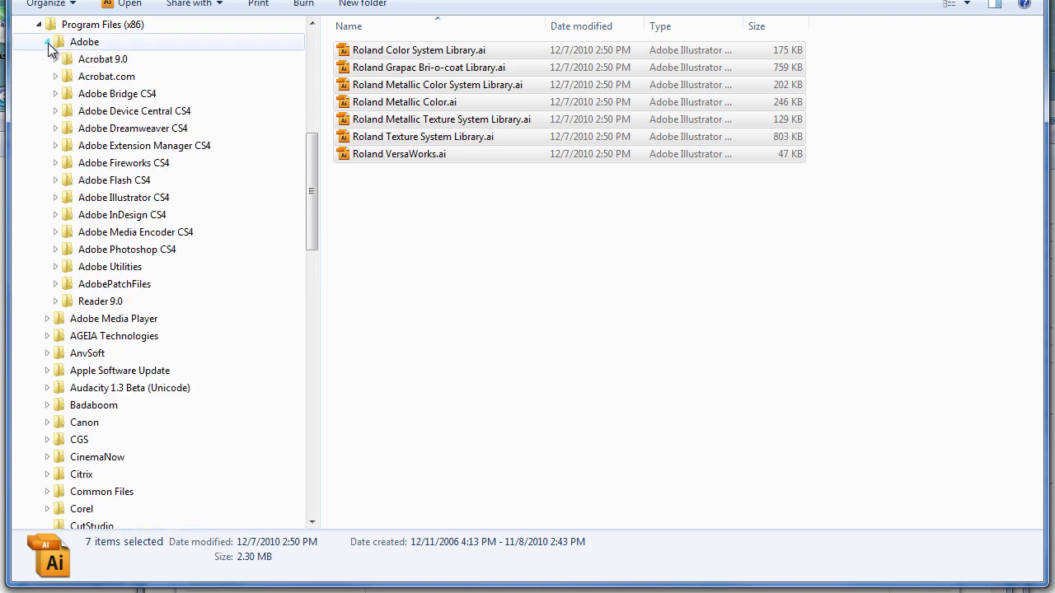
{"action": "left_click", "coordinate": [55, 198]}
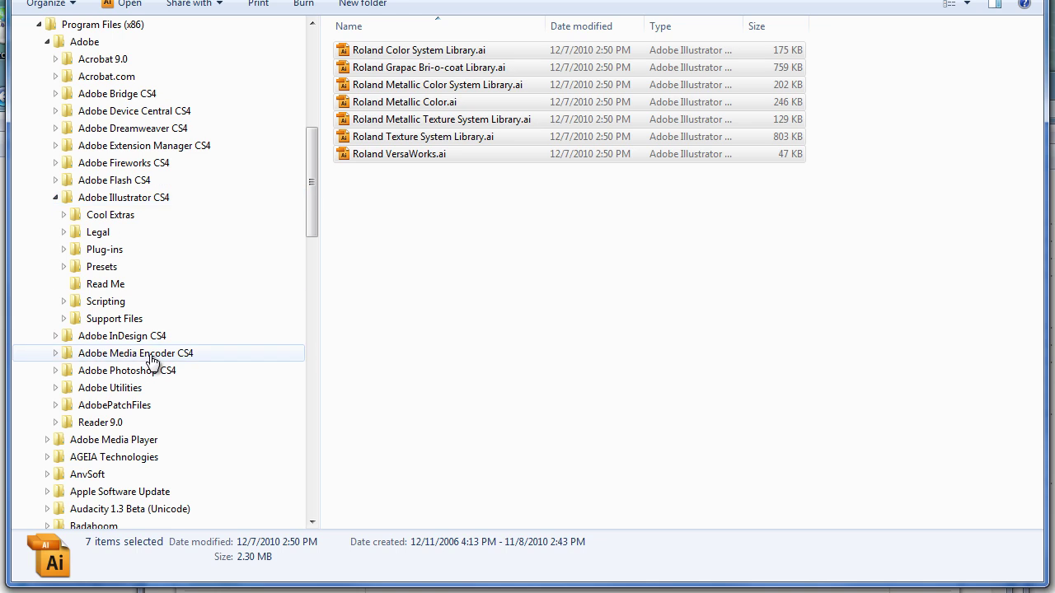
{"action": "left_click", "coordinate": [63, 268]}
{"action": "left_click", "coordinate": [72, 283]}
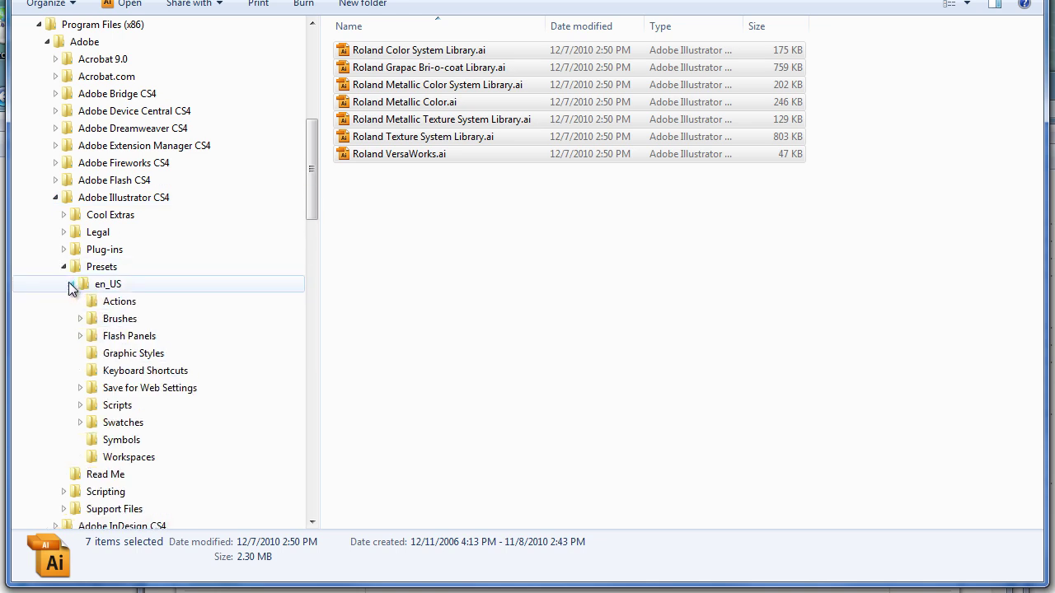
{"action": "left_click", "coordinate": [122, 423]}
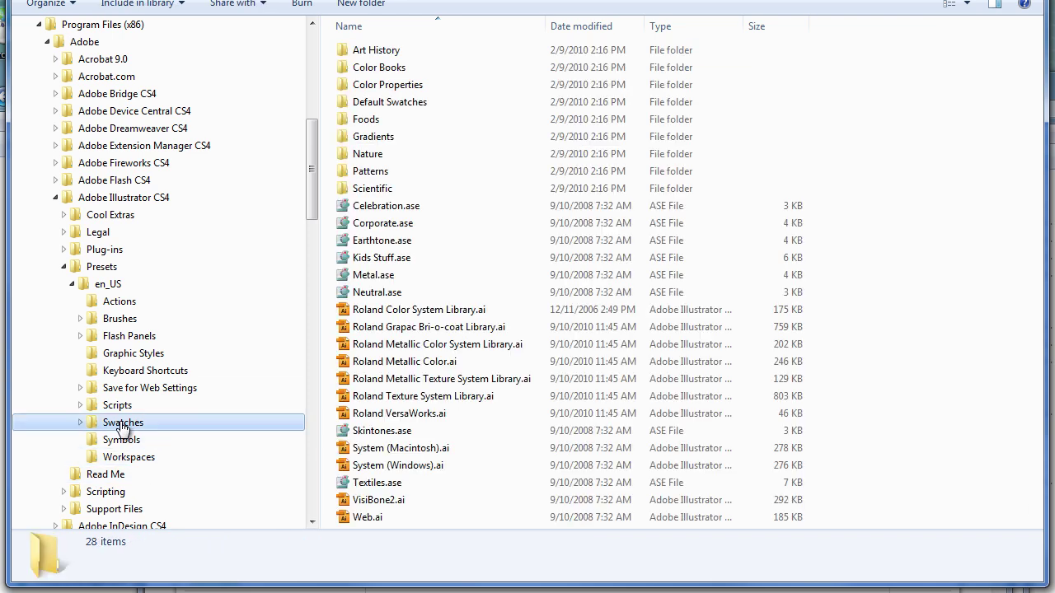
Paste the swatch files there, choosing Copy and Replace for all seven conflicts.
{"action": "left_click", "coordinate": [924, 427]}
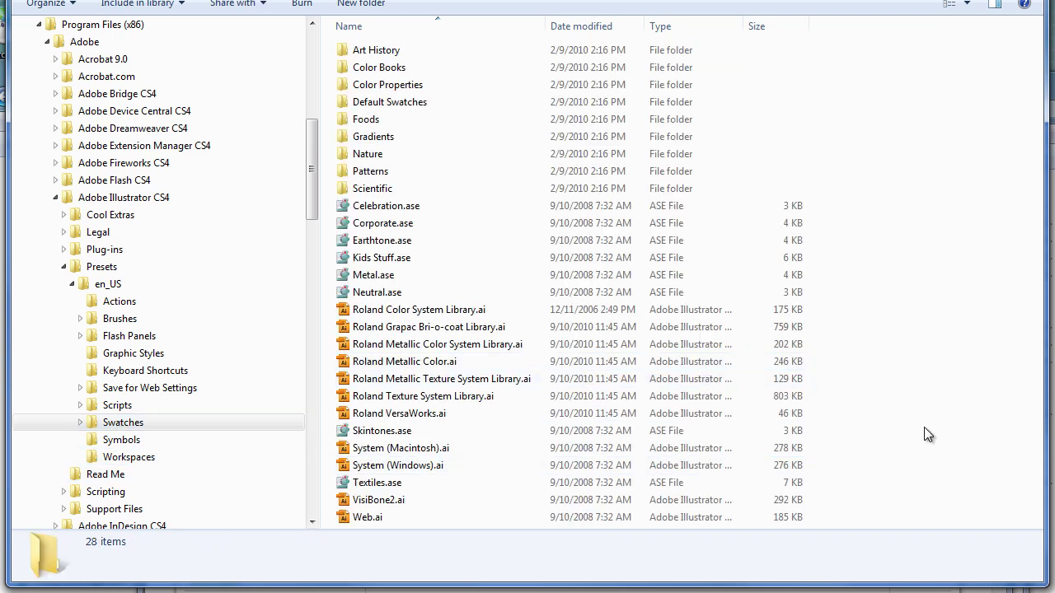
{"action": "right_click", "coordinate": [924, 427]}
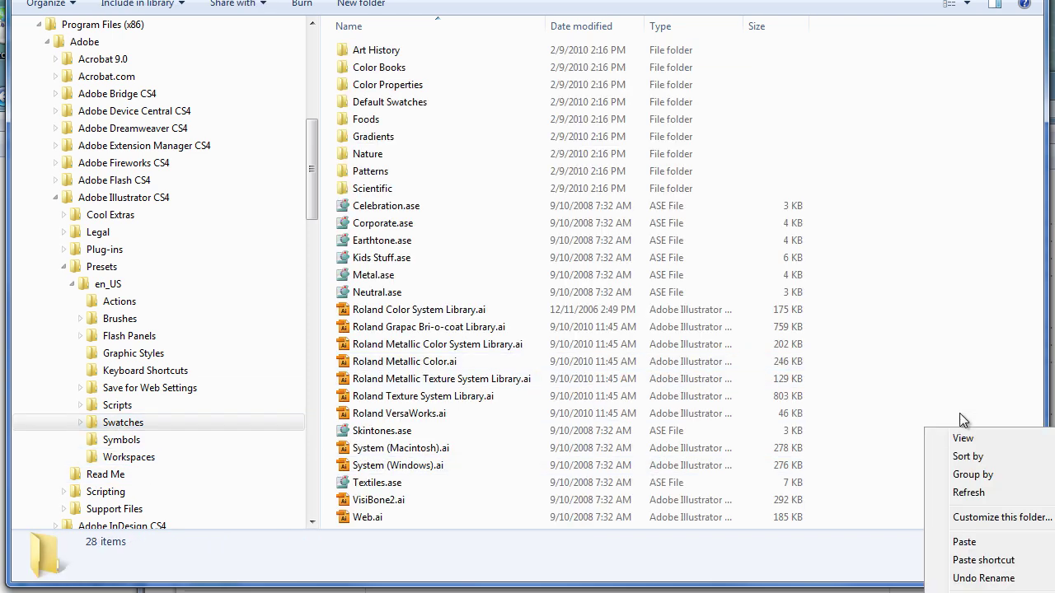
{"action": "left_click", "coordinate": [1011, 544]}
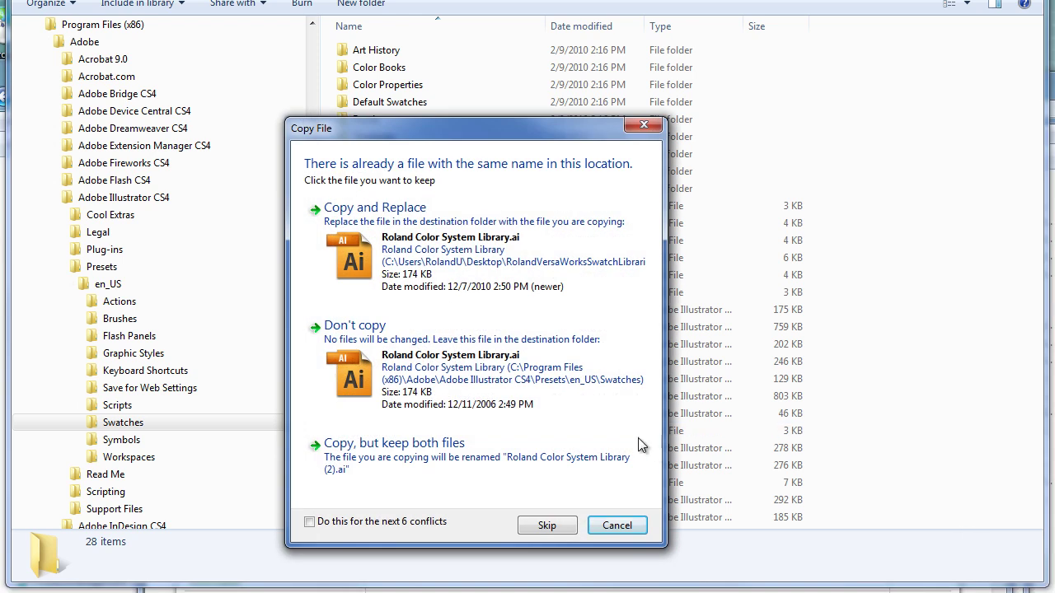
{"action": "left_click", "coordinate": [416, 521]}
{"action": "left_click", "coordinate": [433, 244]}
{"action": "left_click", "coordinate": [457, 394]}
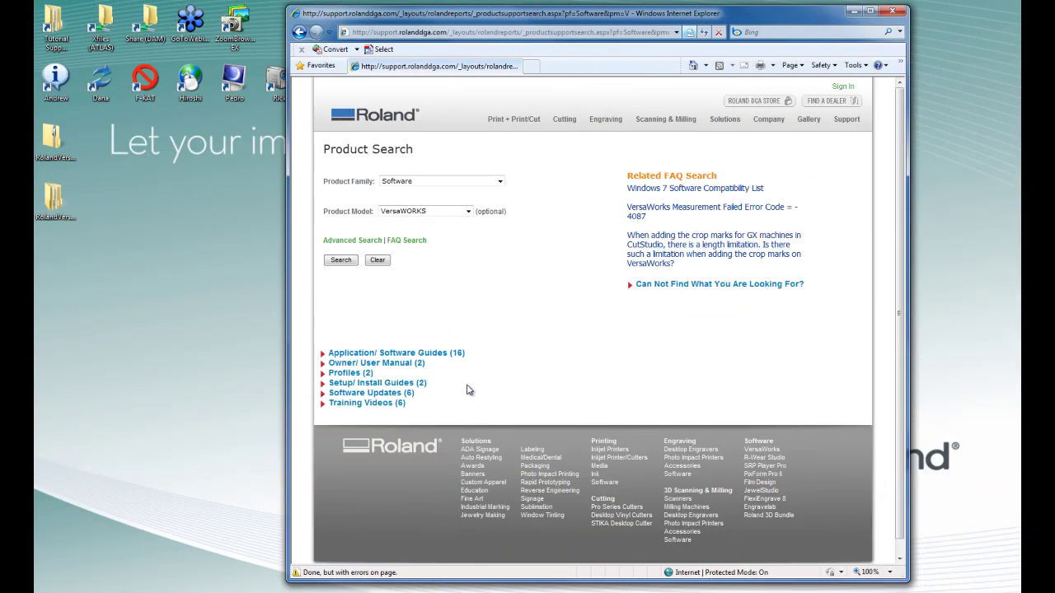
Save the VersaWorksPerfCutForCorelX5.zip PerfCut swatch library to the Desktop.
{"action": "left_click", "coordinate": [367, 394]}
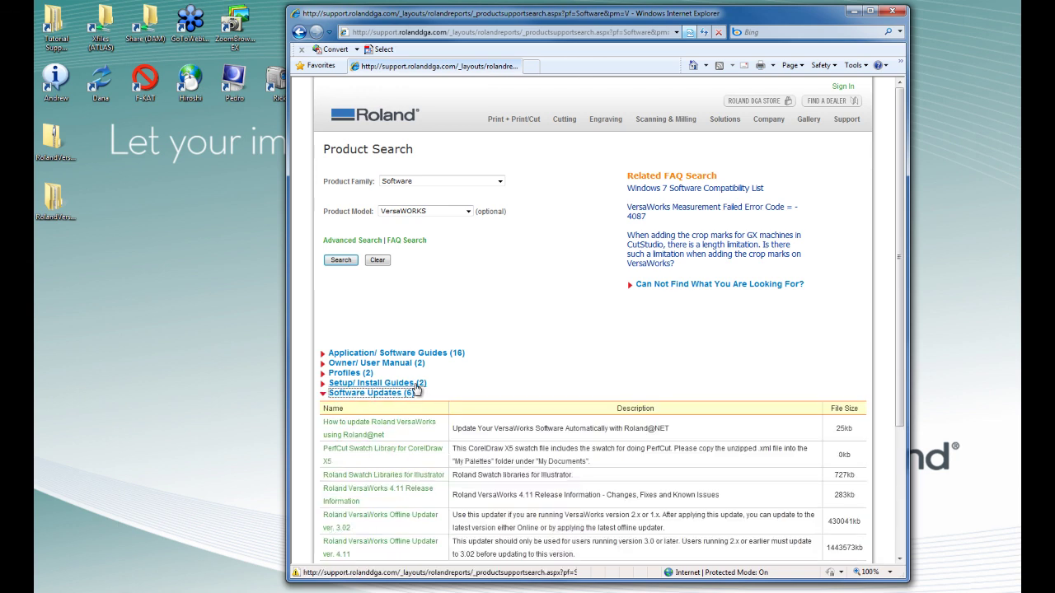
{"action": "left_click", "coordinate": [398, 455]}
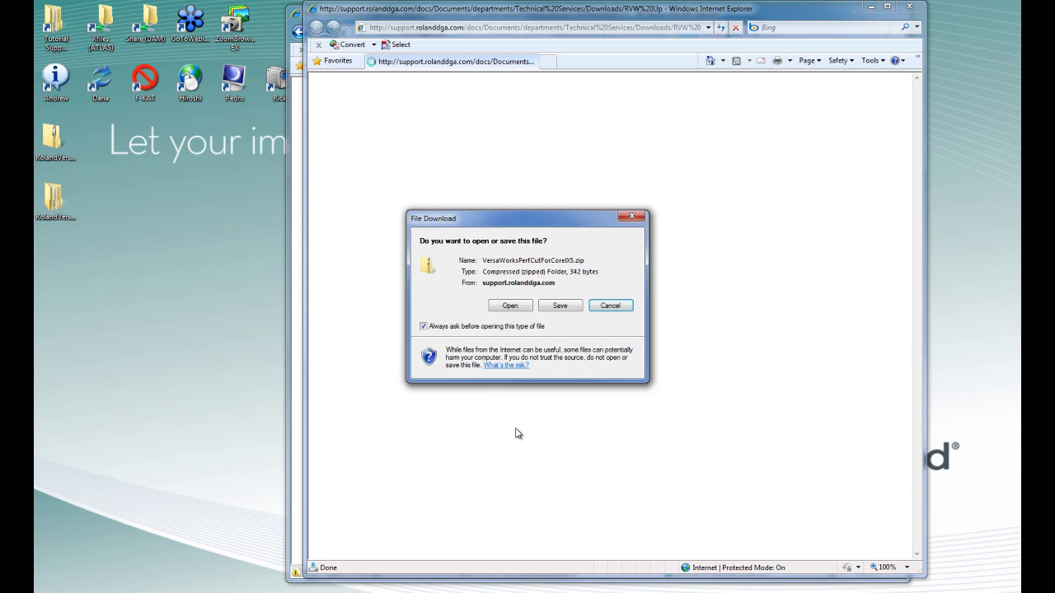
{"action": "left_click", "coordinate": [561, 307]}
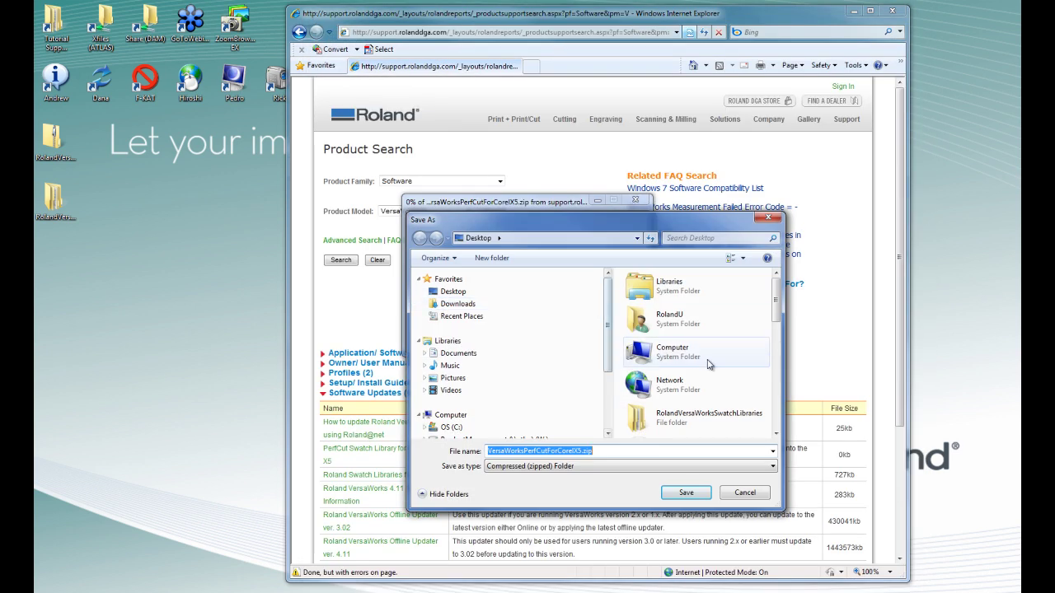
{"action": "left_click", "coordinate": [687, 492]}
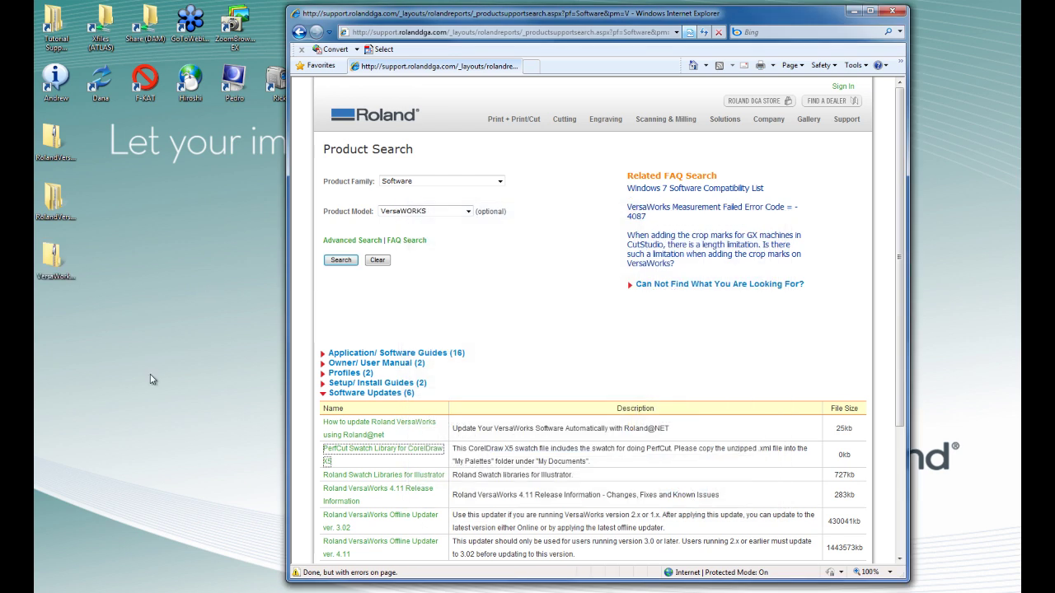
Extract VersaWorksPerfCutForCorelX5.zip to reveal VersaWorksPerfCut.xml.
{"action": "left_click", "coordinate": [56, 261]}
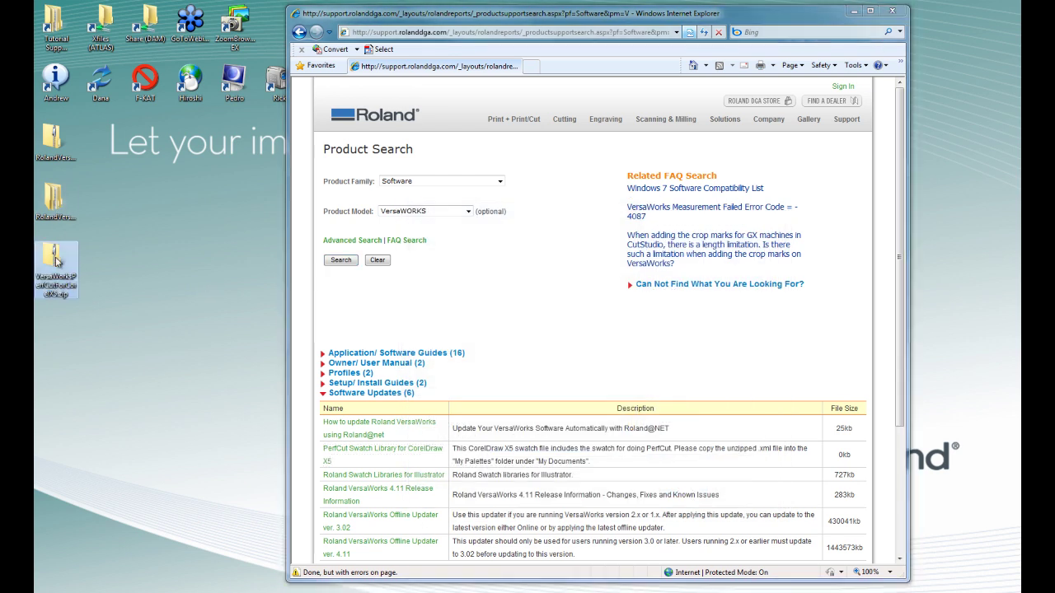
{"action": "right_click", "coordinate": [56, 261]}
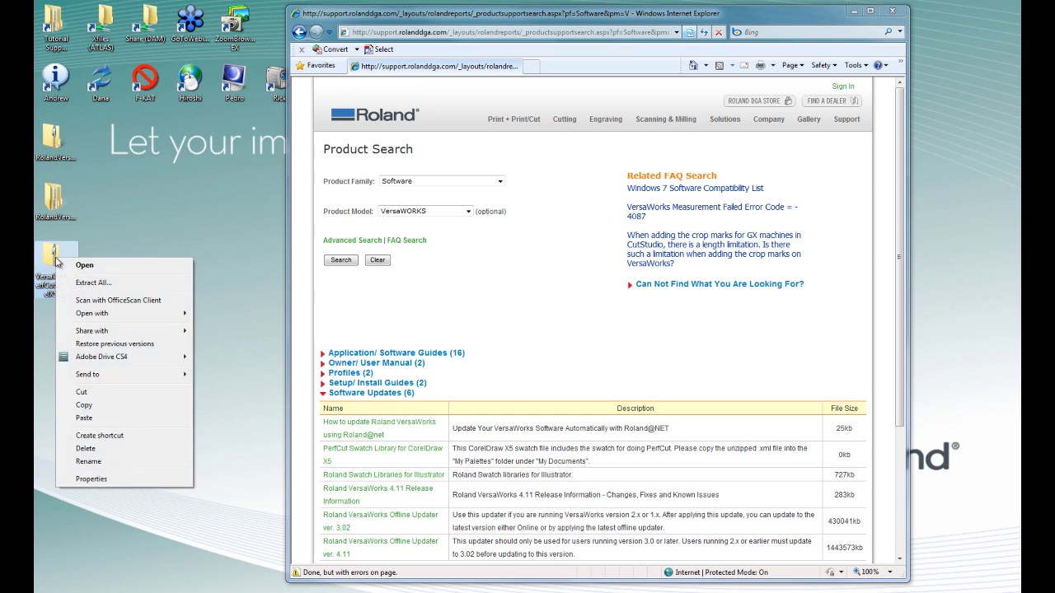
{"action": "left_click", "coordinate": [118, 283]}
{"action": "left_click", "coordinate": [637, 415]}
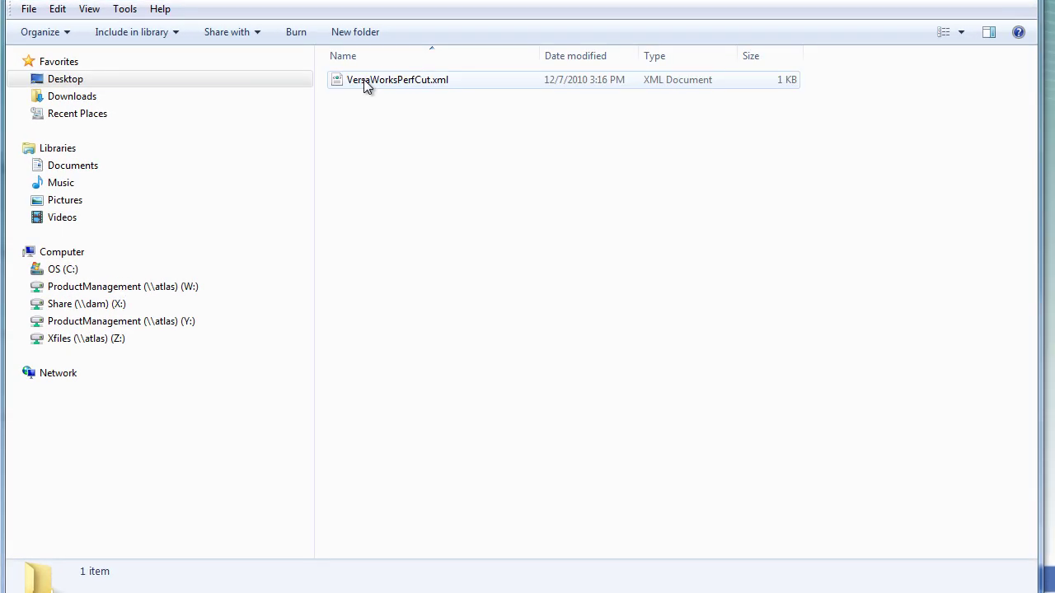
Copy VersaWorksPerfCut.xml and paste it into Documents > My Documents > My Palettes.
{"action": "right_click", "coordinate": [363, 80]}
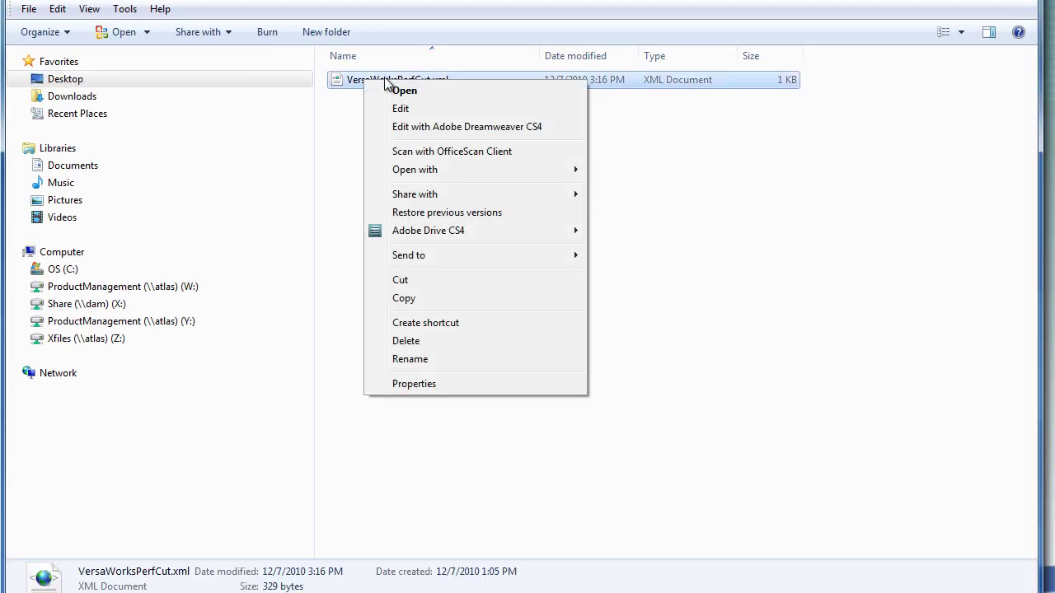
{"action": "left_click", "coordinate": [441, 298]}
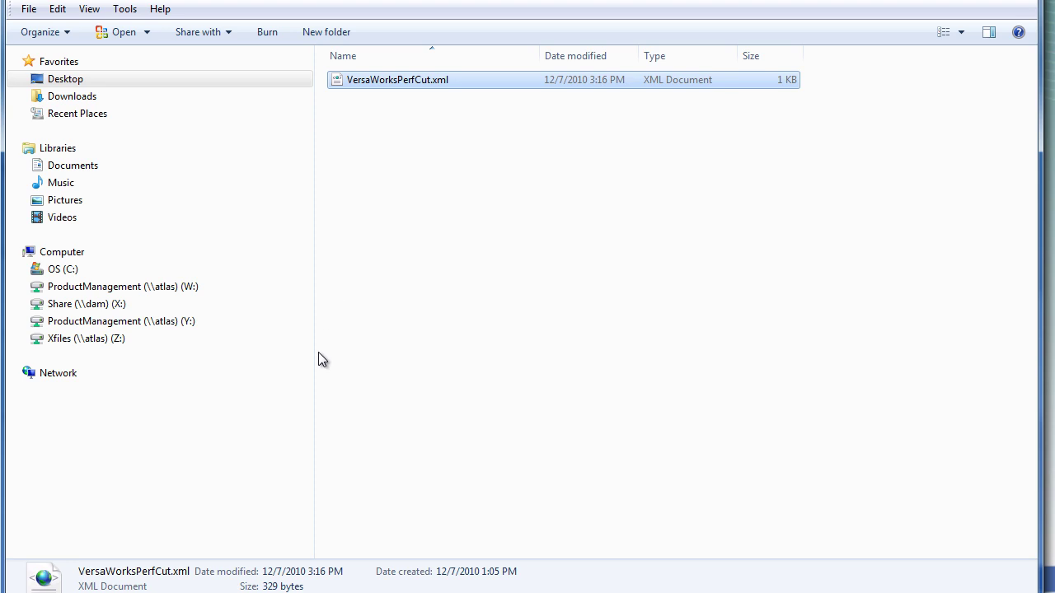
{"action": "left_click", "coordinate": [24, 166]}
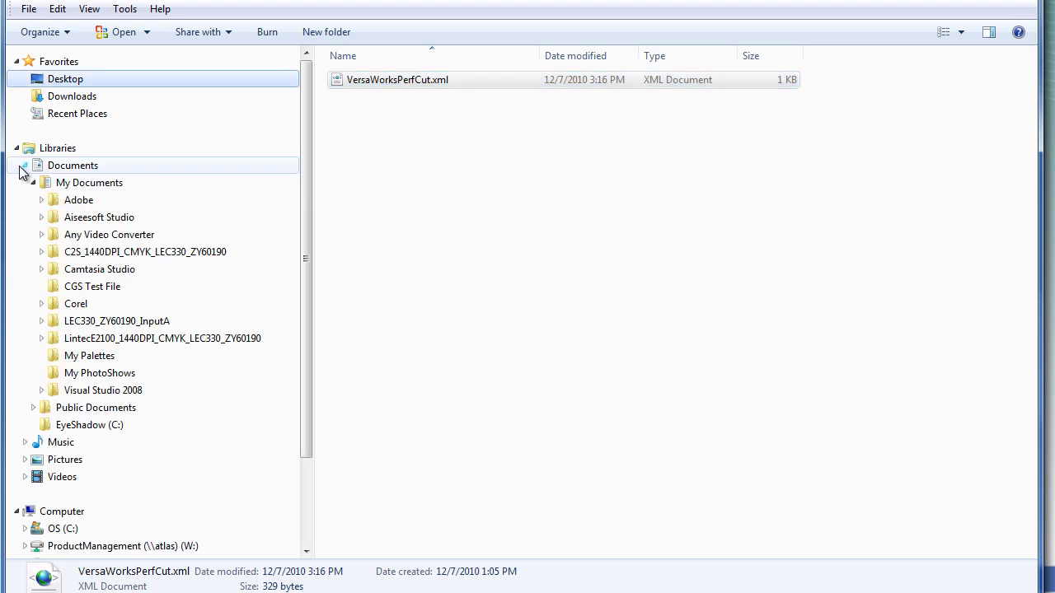
{"action": "left_click", "coordinate": [97, 359]}
{"action": "right_click", "coordinate": [384, 277]}
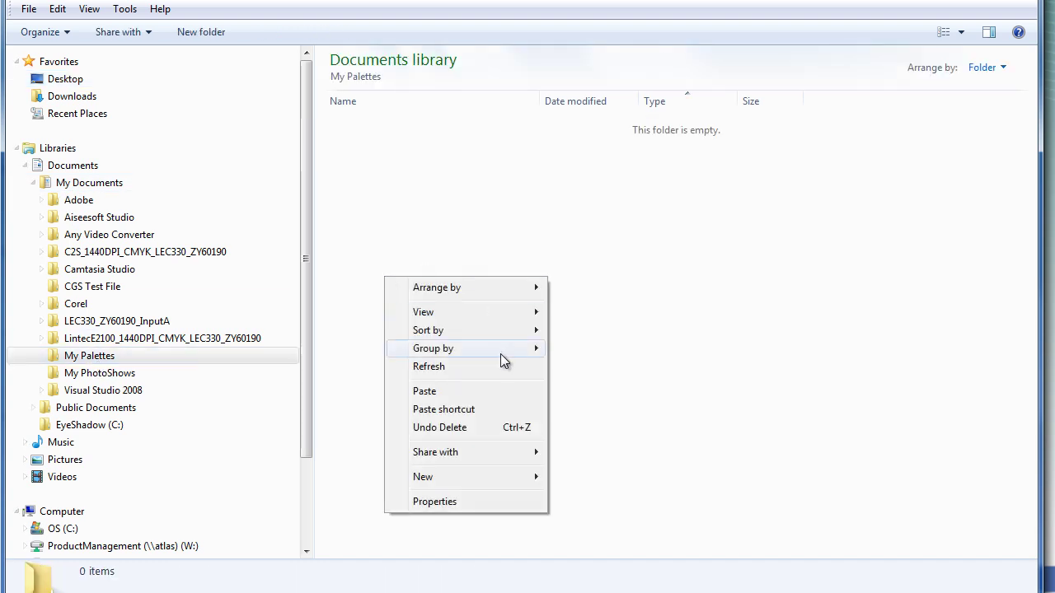
{"action": "left_click", "coordinate": [472, 393]}
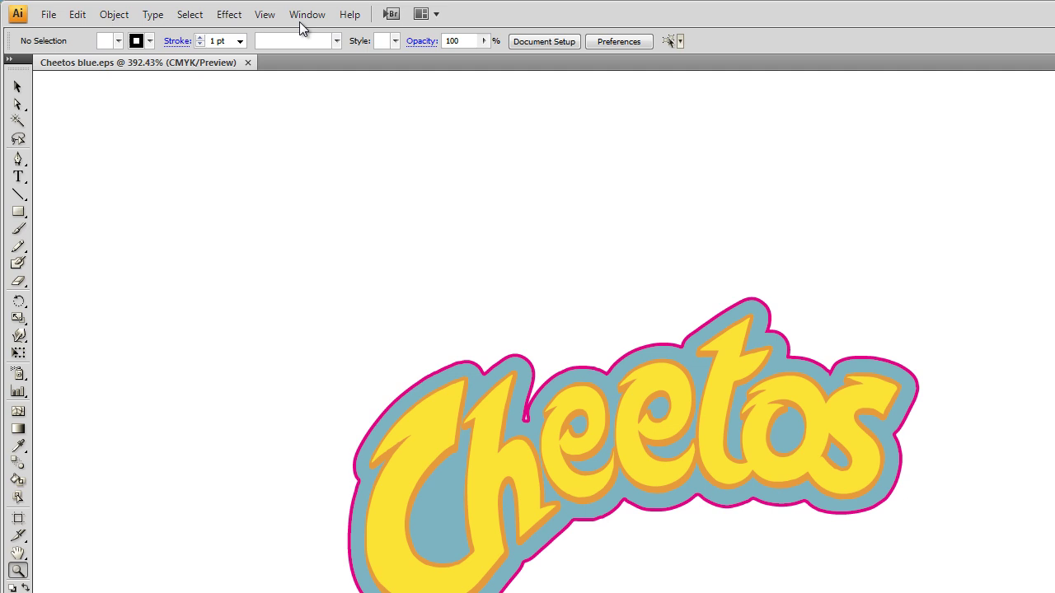
With Cheetos blue.eps in Illustrator, open the Window menu.
{"action": "left_click", "coordinate": [305, 15]}
Load the Roland VersaWorks swatch library in Large List View, enlarged to show all five swatches.
{"action": "mouse_move", "coordinate": [264, 568]}
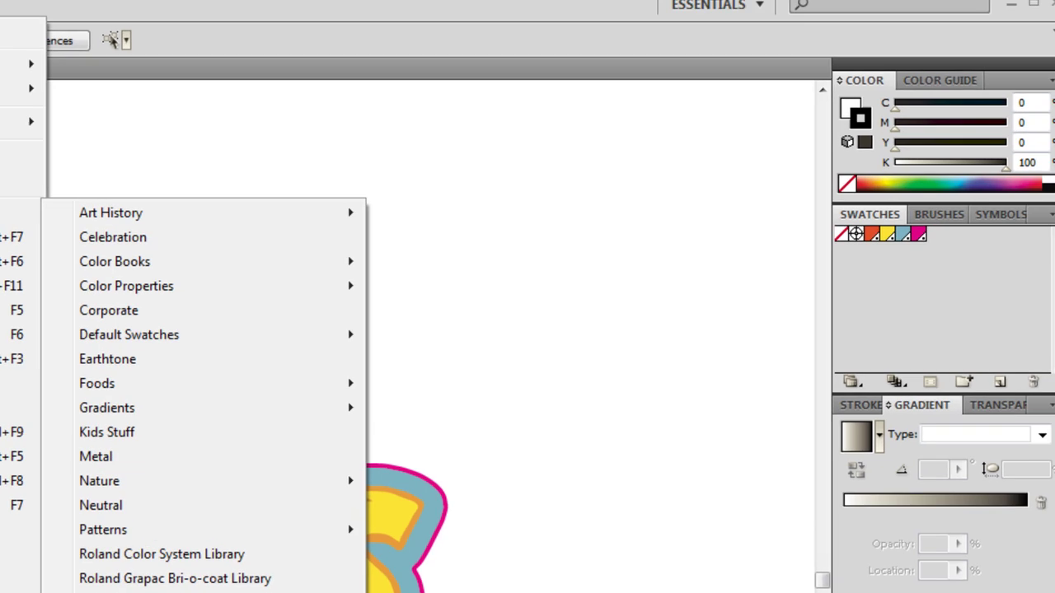
{"action": "left_click", "coordinate": [600, 394]}
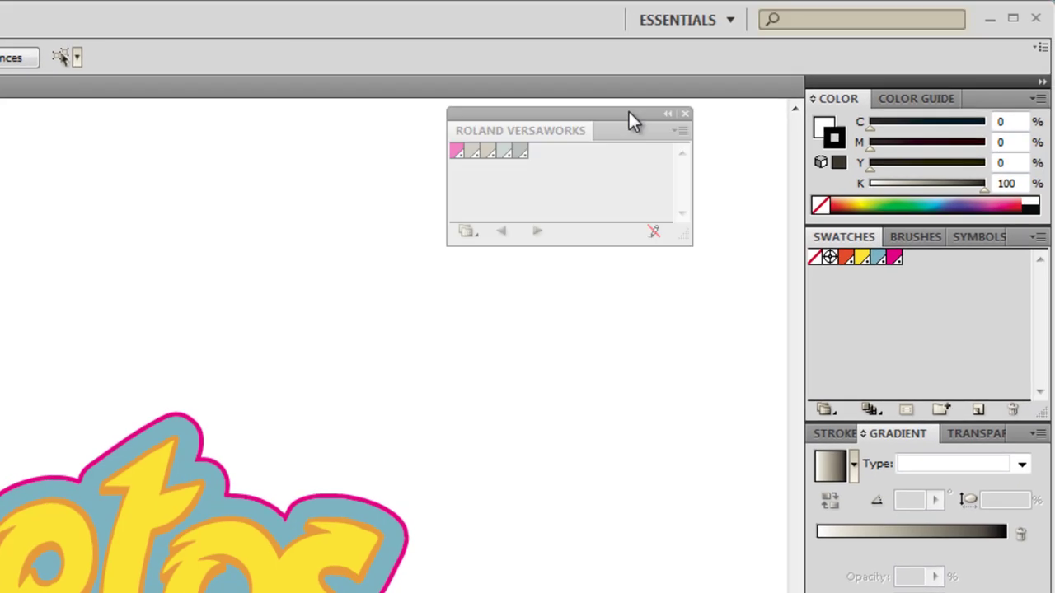
{"action": "left_click", "coordinate": [677, 131]}
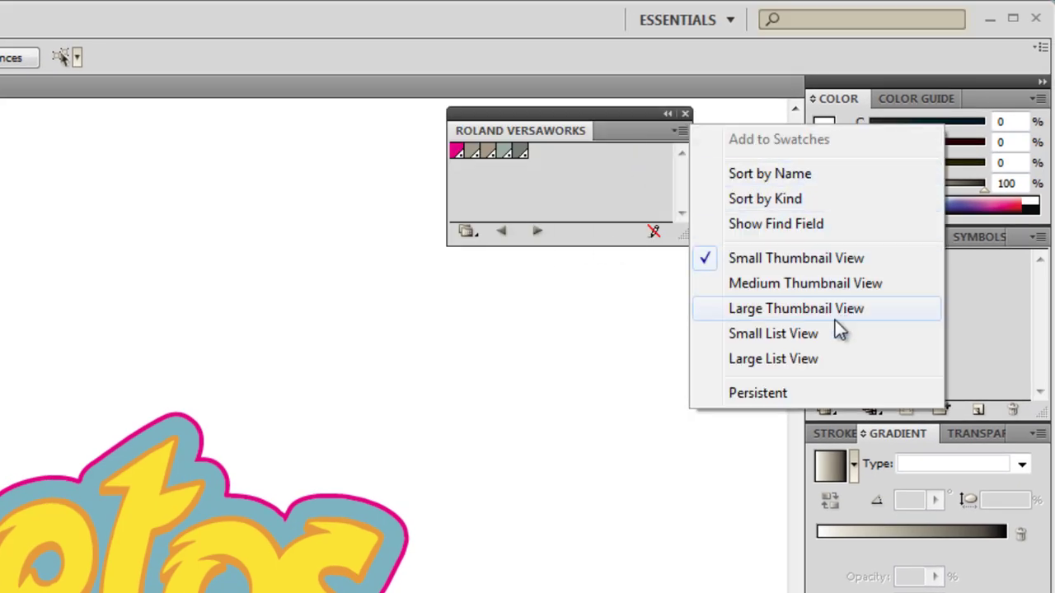
{"action": "left_click", "coordinate": [829, 352]}
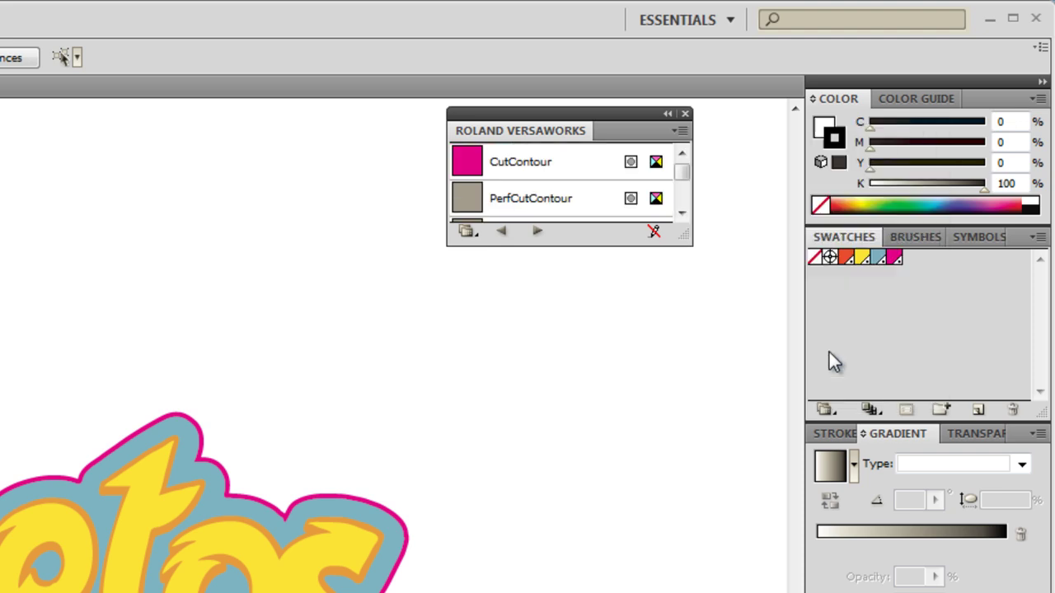
{"action": "mouse_move", "coordinate": [683, 235]}
{"action": "left_mouse_down"}
{"action": "mouse_move", "coordinate": [745, 523]}
{"action": "mouse_move", "coordinate": [773, 489]}
{"action": "left_mouse_up"}
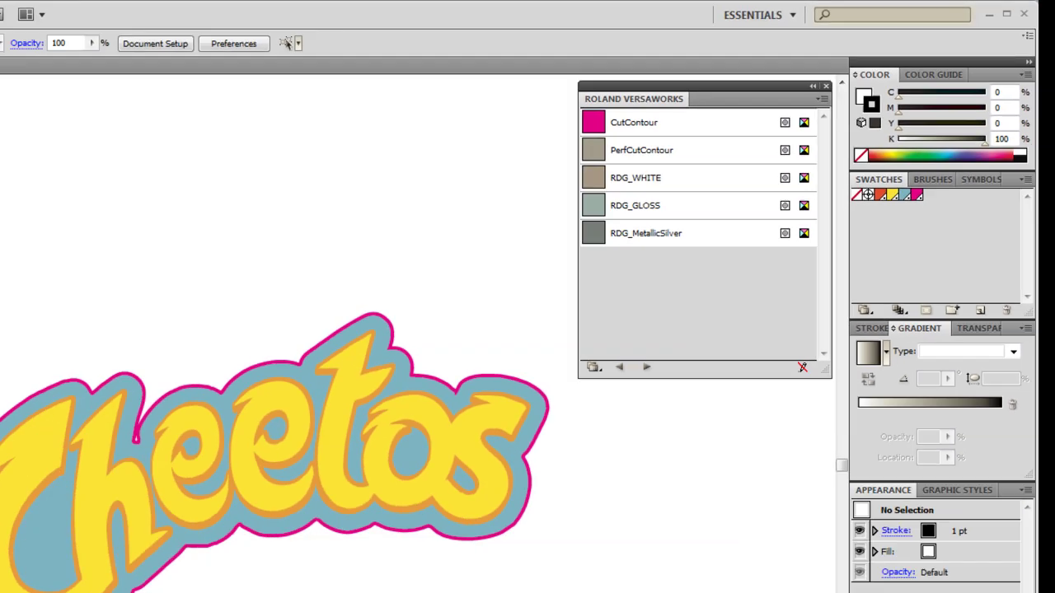
Draw a rounded rectangle around the Cheetos logo.
{"action": "left_click", "coordinate": [46, 153]}
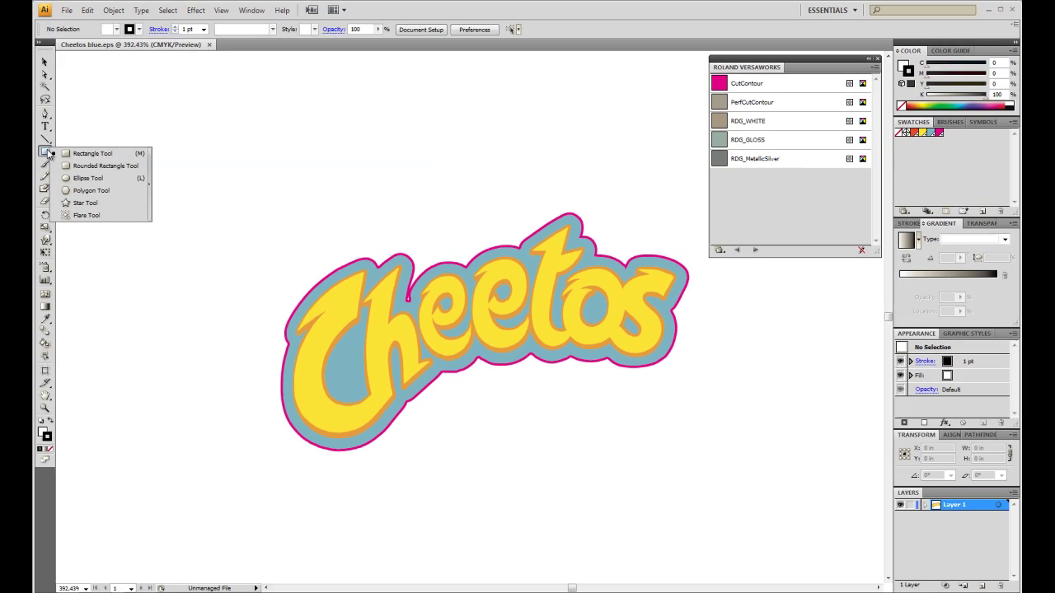
{"action": "left_click", "coordinate": [103, 166]}
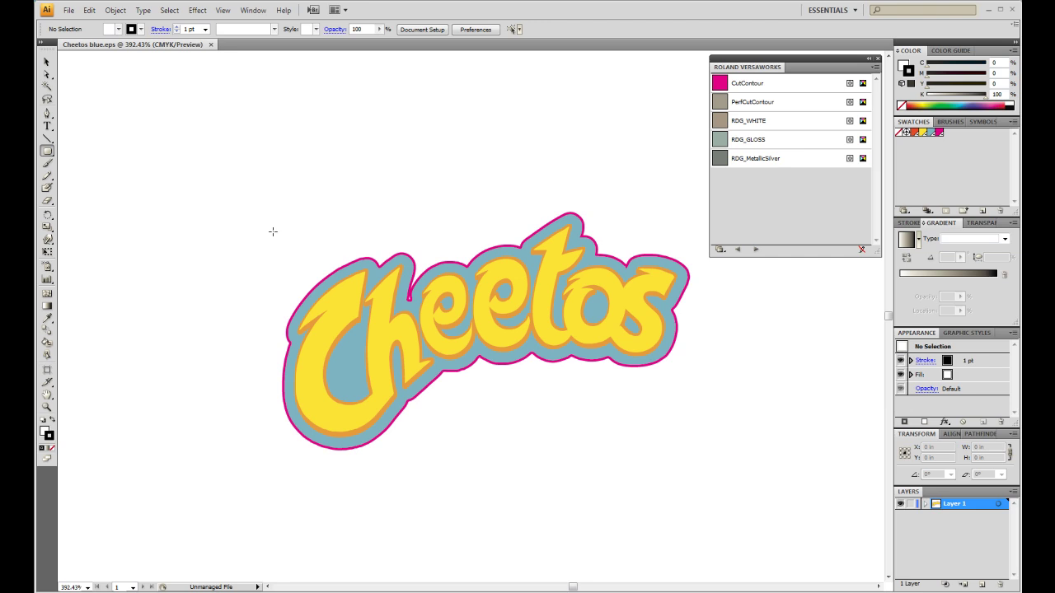
{"action": "left_click_drag", "start_coordinate": [253, 200], "coordinate": [699, 462]}
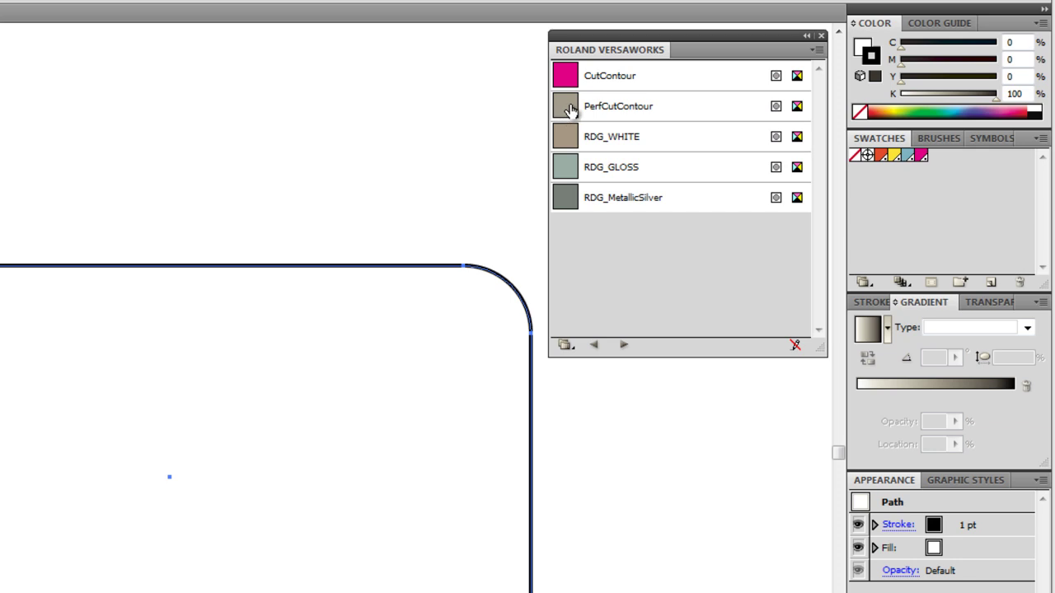
Give the rectangle a PerfCutContour stroke and a None fill, then deselect.
{"action": "left_click", "coordinate": [571, 110]}
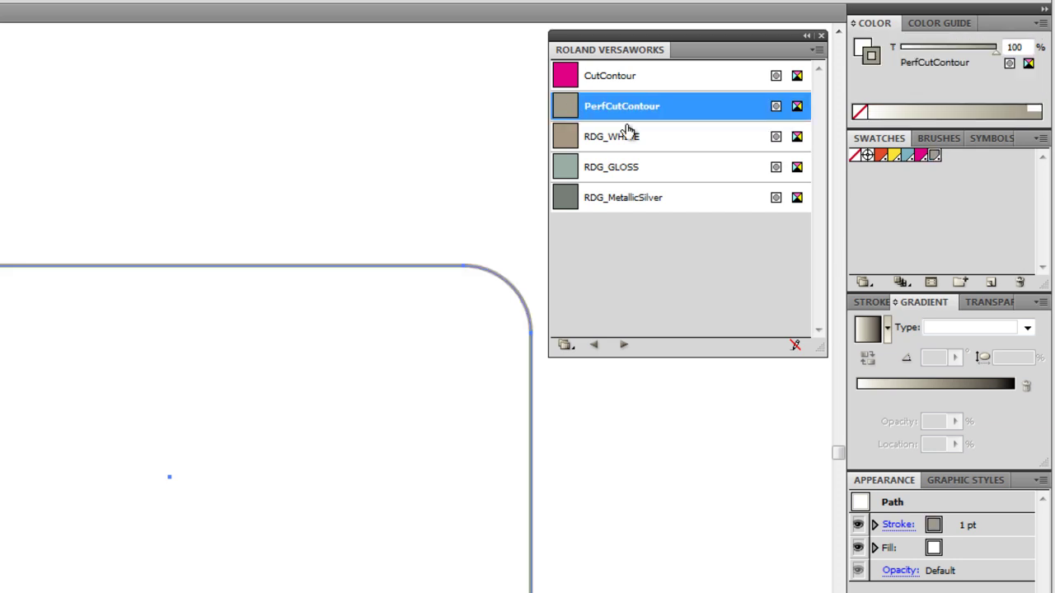
{"action": "left_click", "coordinate": [859, 43]}
{"action": "left_click", "coordinate": [860, 112]}
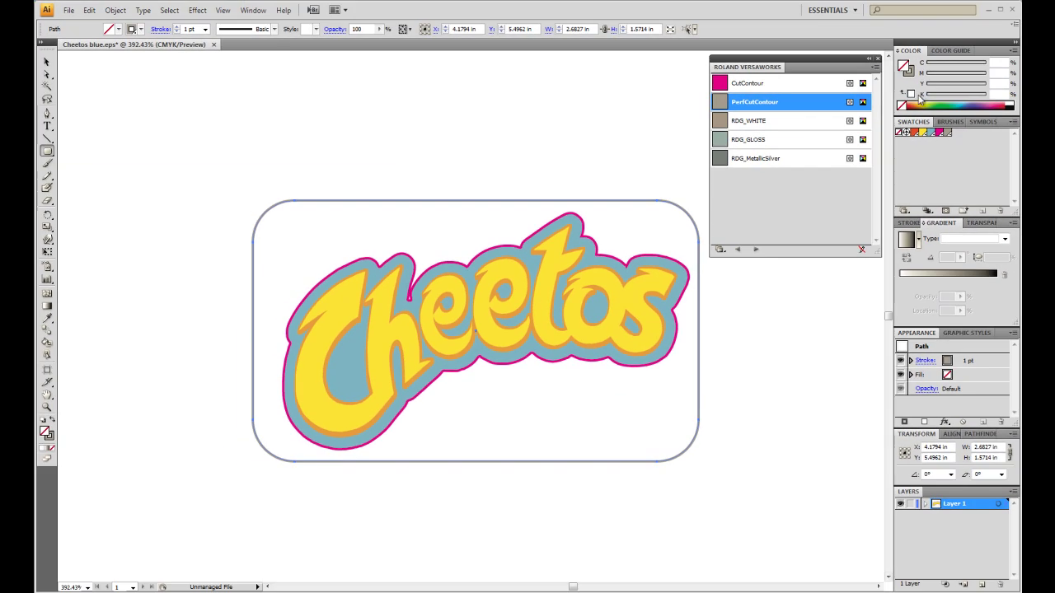
{"action": "key", "text": "x"}
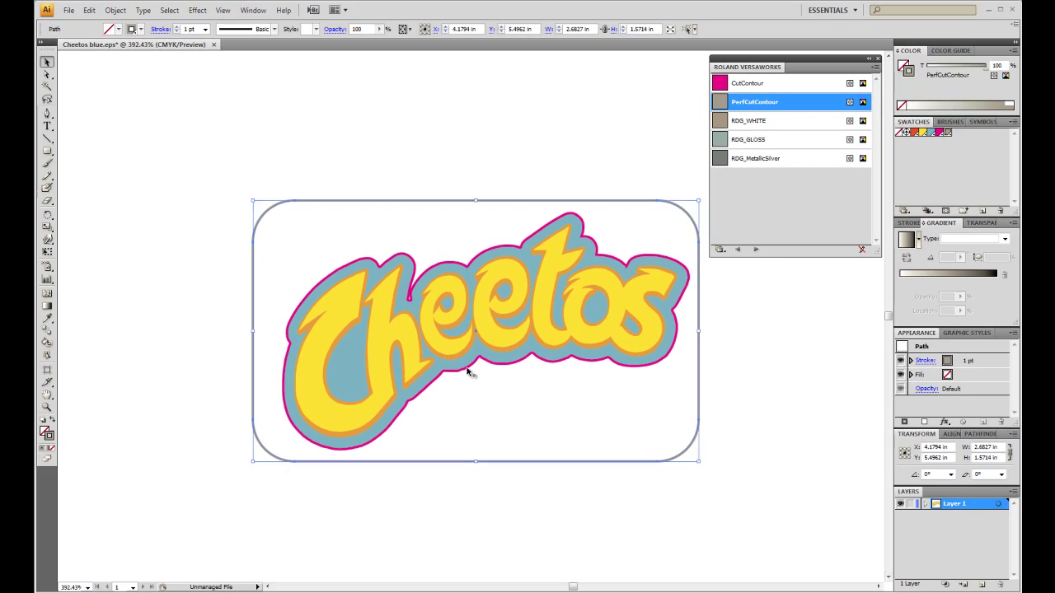
{"action": "left_click", "coordinate": [467, 370]}
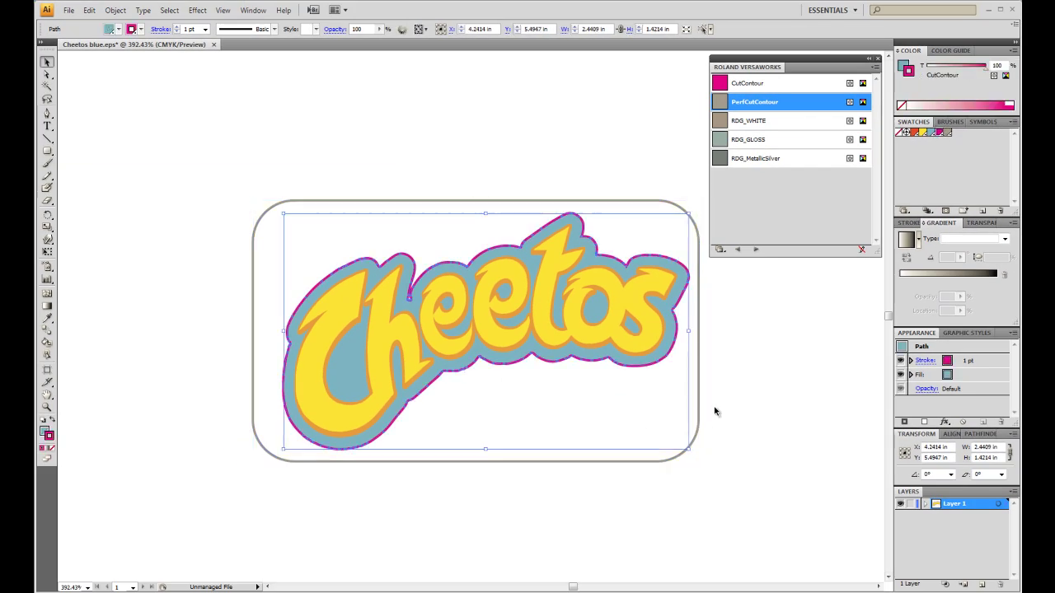
{"action": "left_click", "coordinate": [775, 428]}
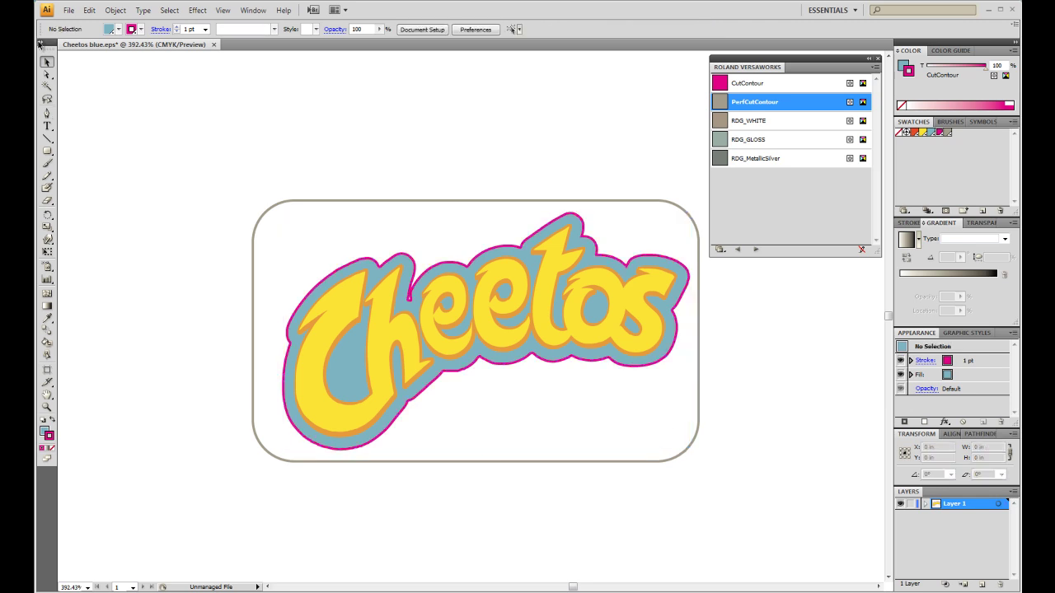
Save As Cheetos blue1.eps, accepting the default EPS Options.
{"action": "left_click", "coordinate": [68, 10]}
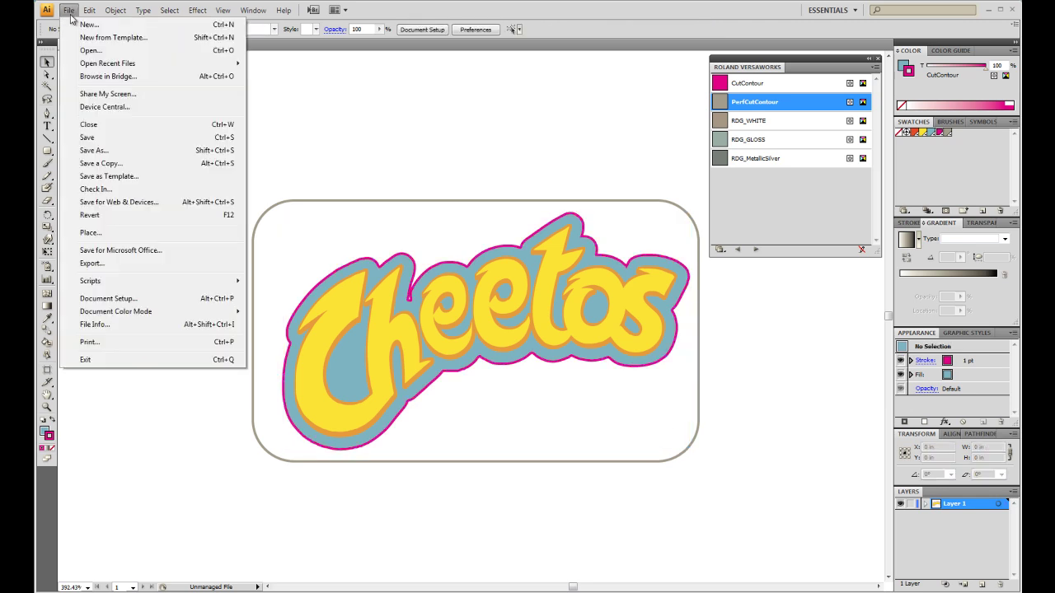
{"action": "left_click", "coordinate": [97, 150]}
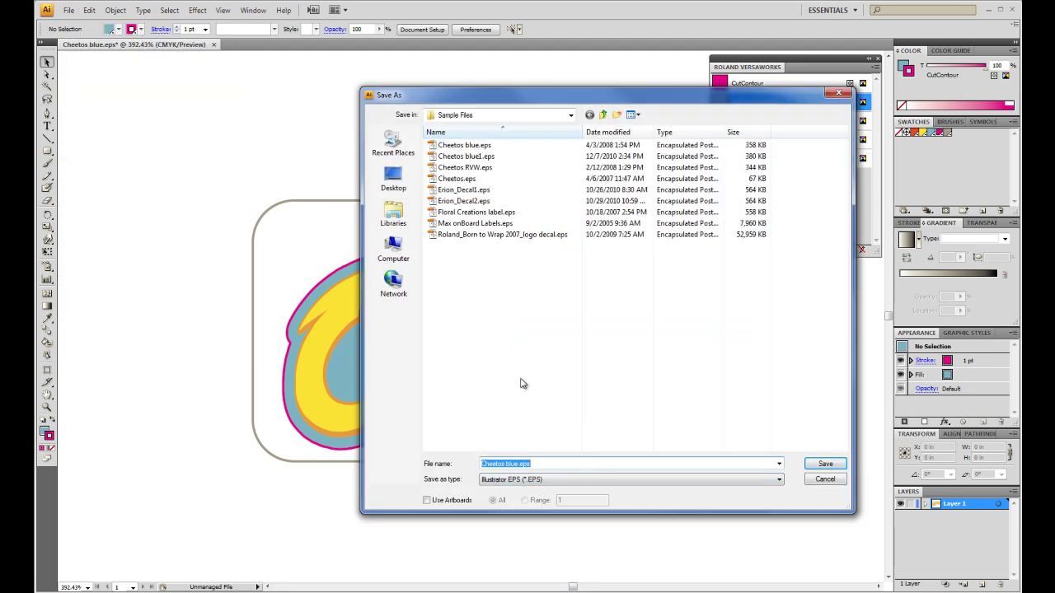
{"action": "left_click", "coordinate": [532, 468]}
{"action": "type", "text": "1"}
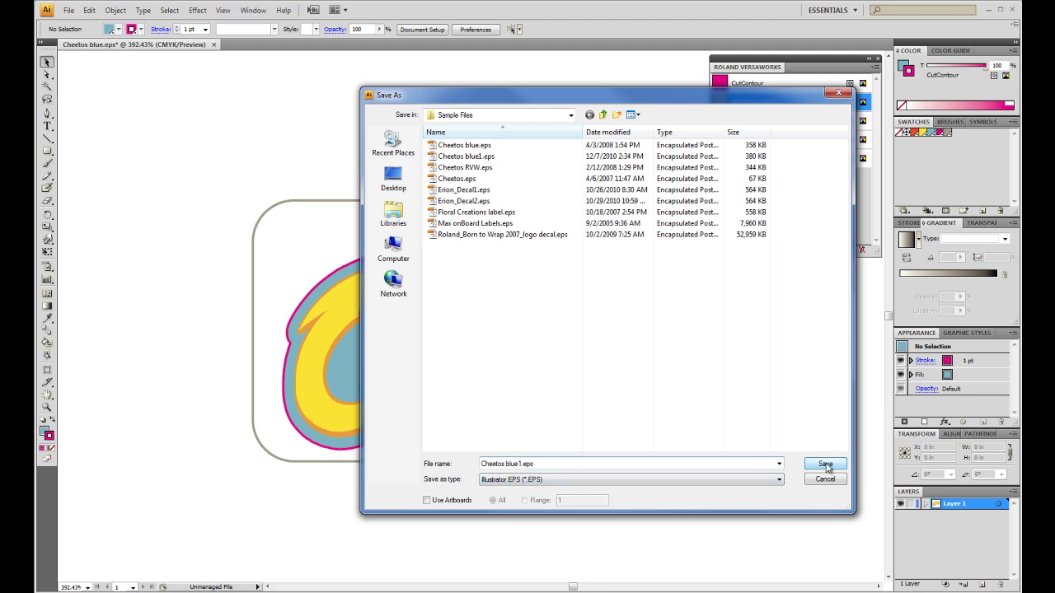
{"action": "left_click", "coordinate": [826, 465]}
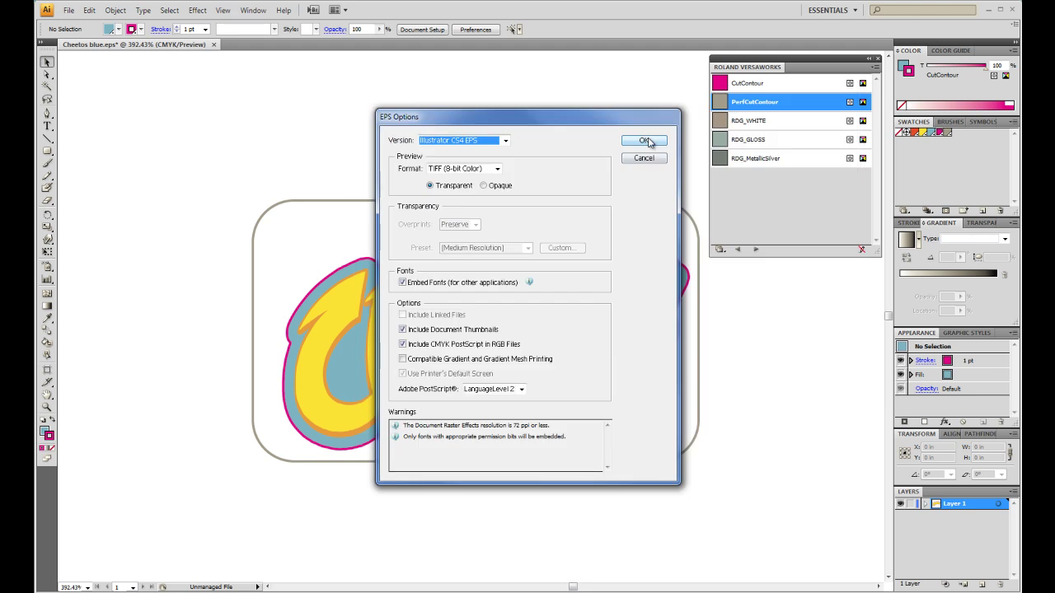
{"action": "left_click", "coordinate": [645, 141]}
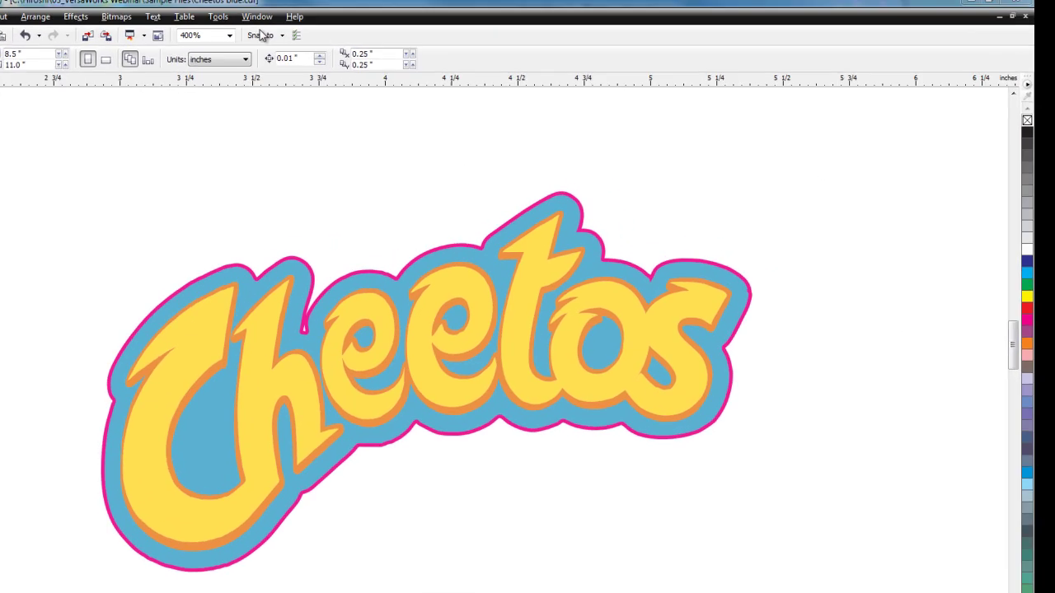
Show the VersaWorksPerfCut palette from My Palettes in the Color Palette Manager.
{"action": "left_click", "coordinate": [359, 20]}
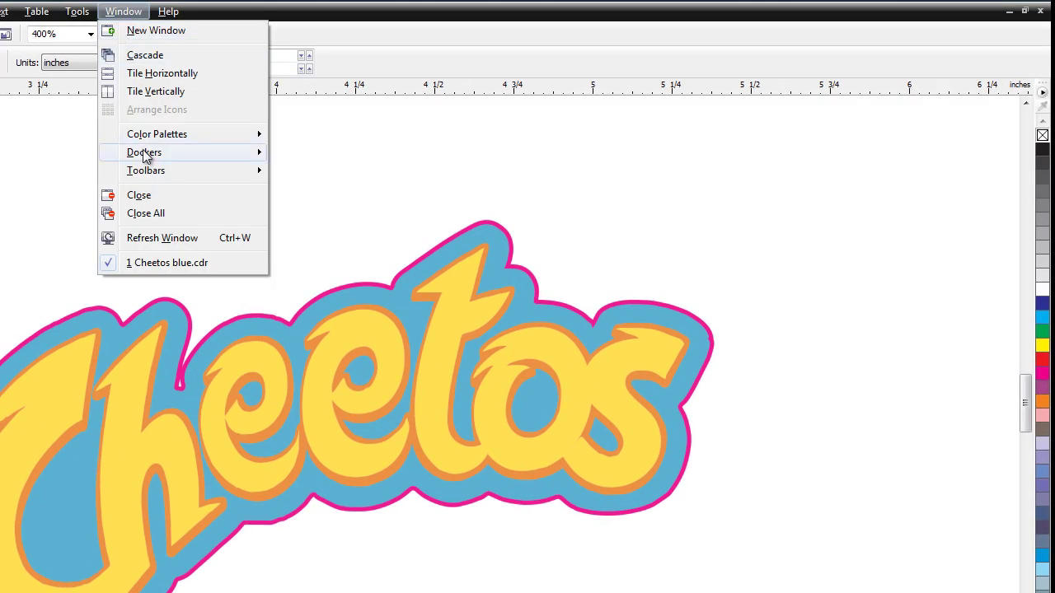
{"action": "mouse_move", "coordinate": [142, 153]}
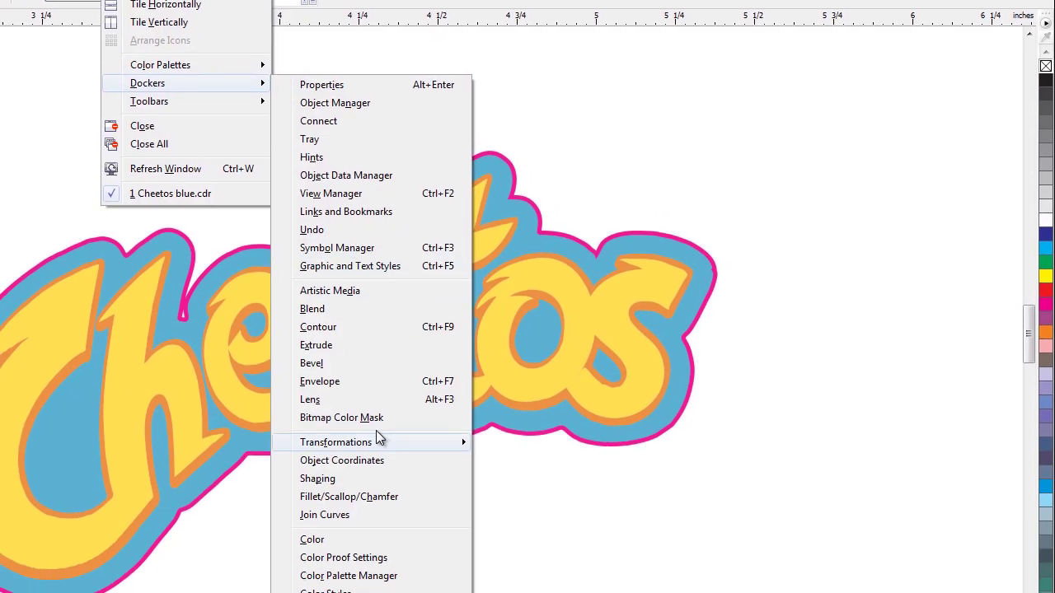
{"action": "left_click", "coordinate": [378, 576]}
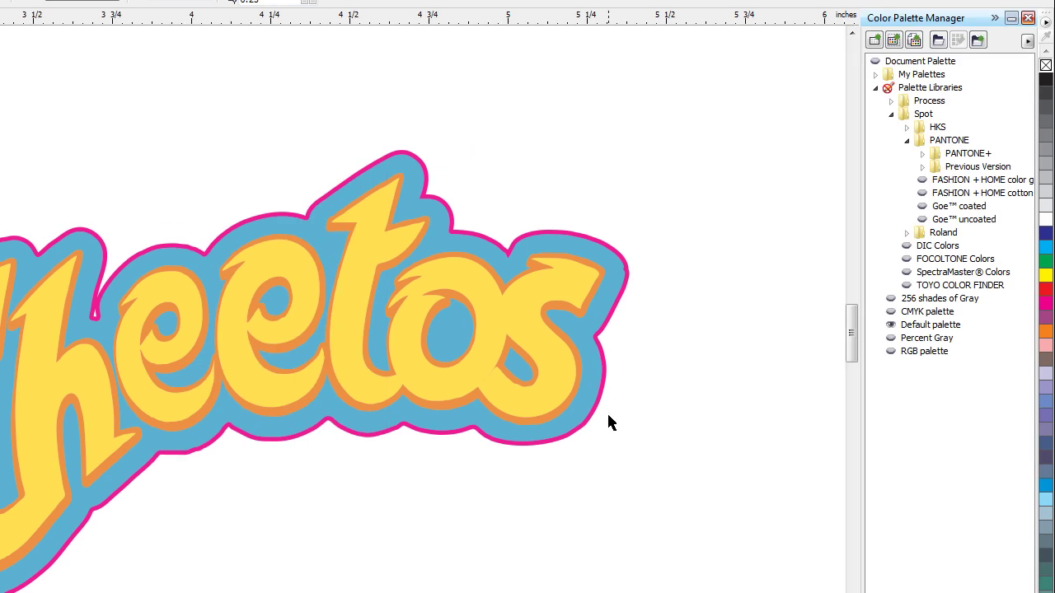
{"action": "left_click", "coordinate": [876, 74]}
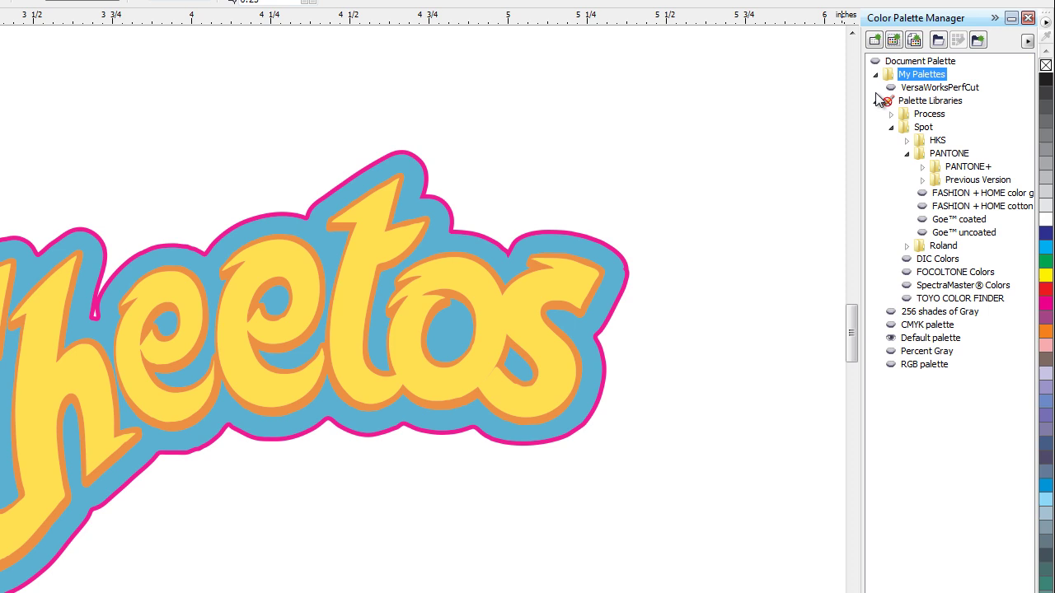
{"action": "left_click", "coordinate": [891, 88]}
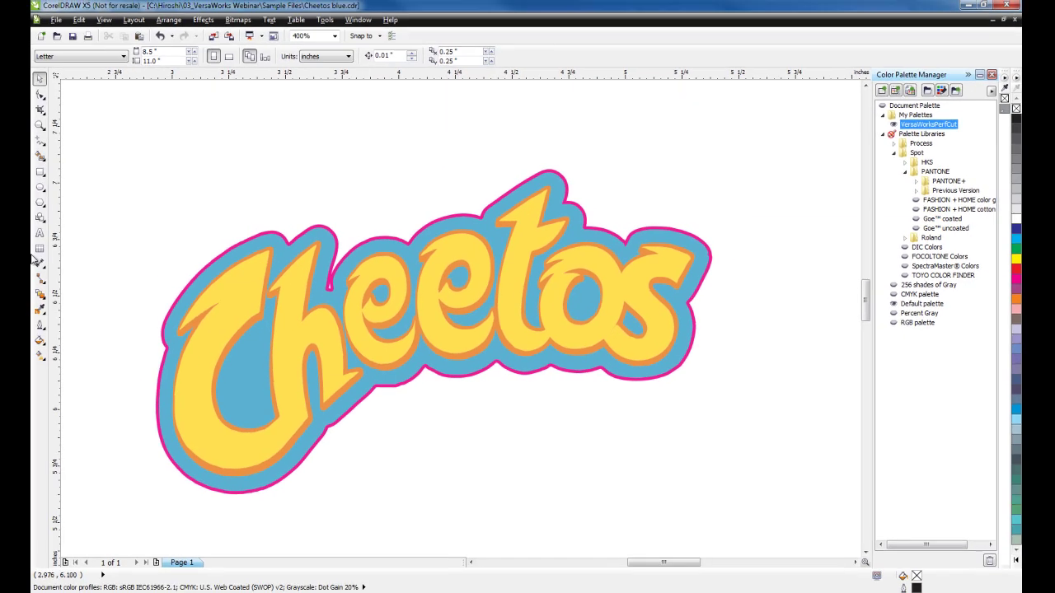
Draw a rectangle around the Cheetos logo and outline it in PerfCutContour.
{"action": "key", "text": "F6"}
{"action": "left_click_drag", "start_coordinate": [113, 142], "coordinate": [736, 519]}
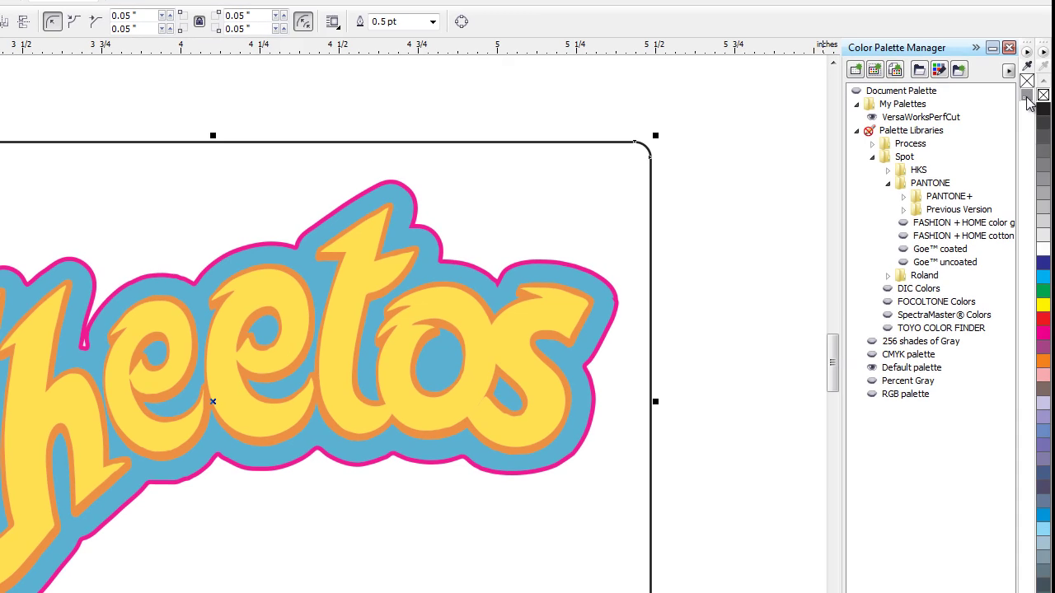
{"action": "left_click_drag", "start_coordinate": [1029, 99], "coordinate": [649, 261]}
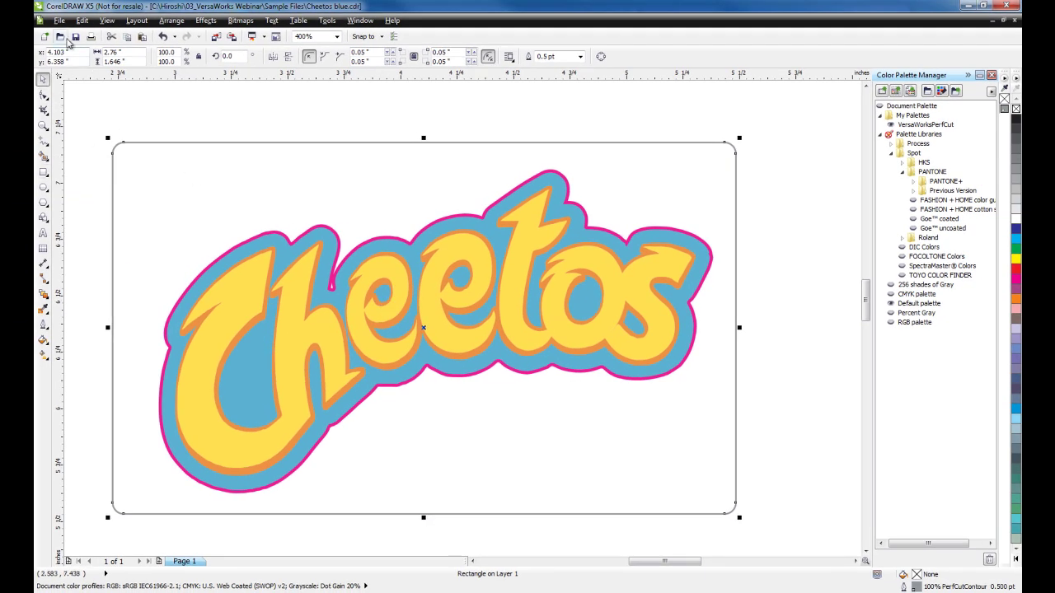
Export the Cheetos artwork as an EPS file named Cheetos blue2.eps in Sample Files.
{"action": "left_click", "coordinate": [58, 21]}
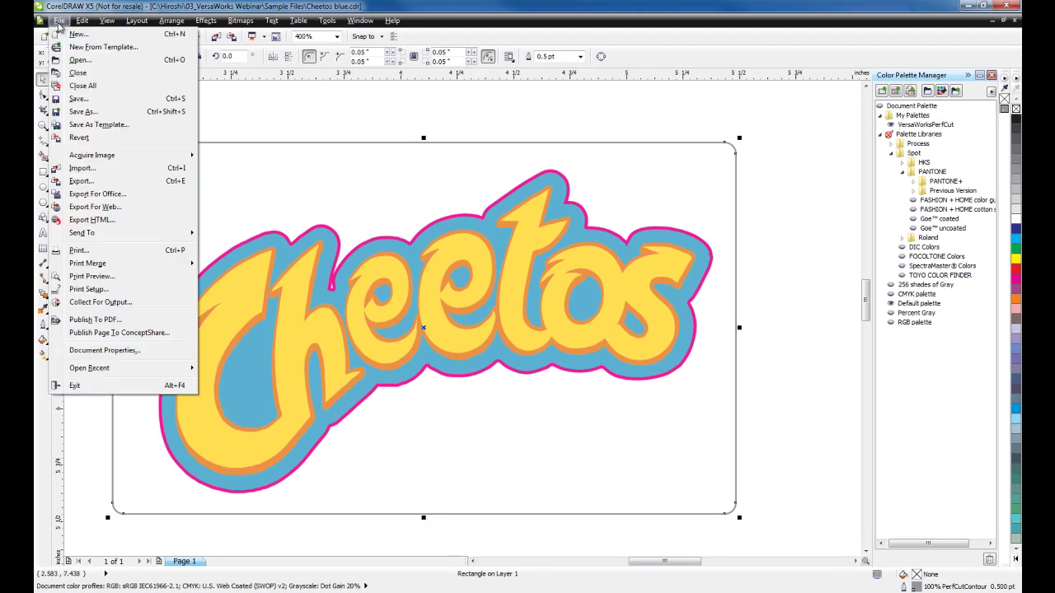
{"action": "left_click", "coordinate": [103, 181]}
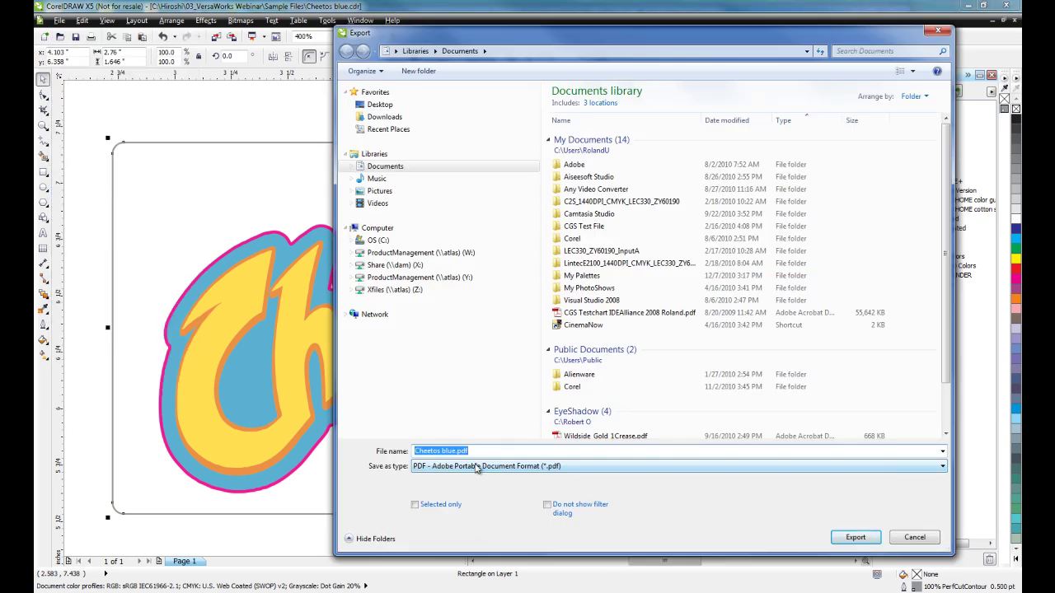
{"action": "left_click", "coordinate": [476, 466]}
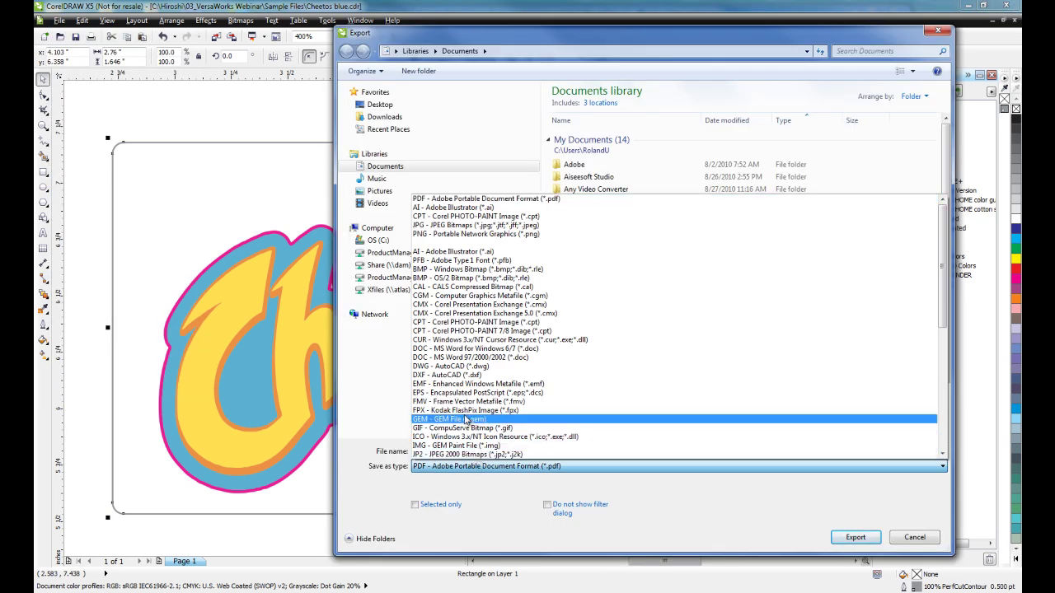
{"action": "left_click", "coordinate": [462, 392]}
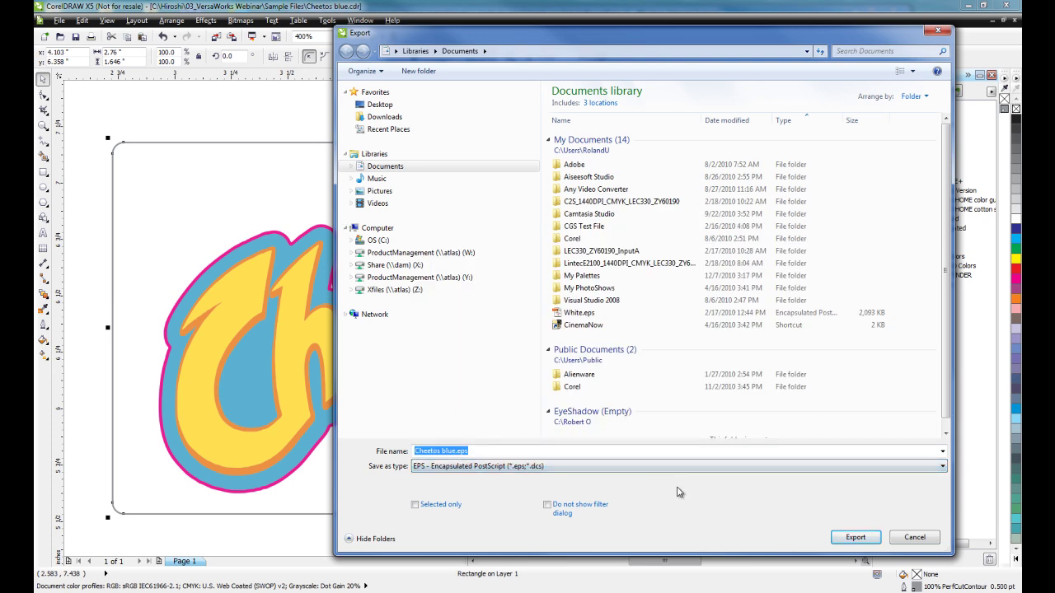
{"action": "left_click", "coordinate": [449, 452]}
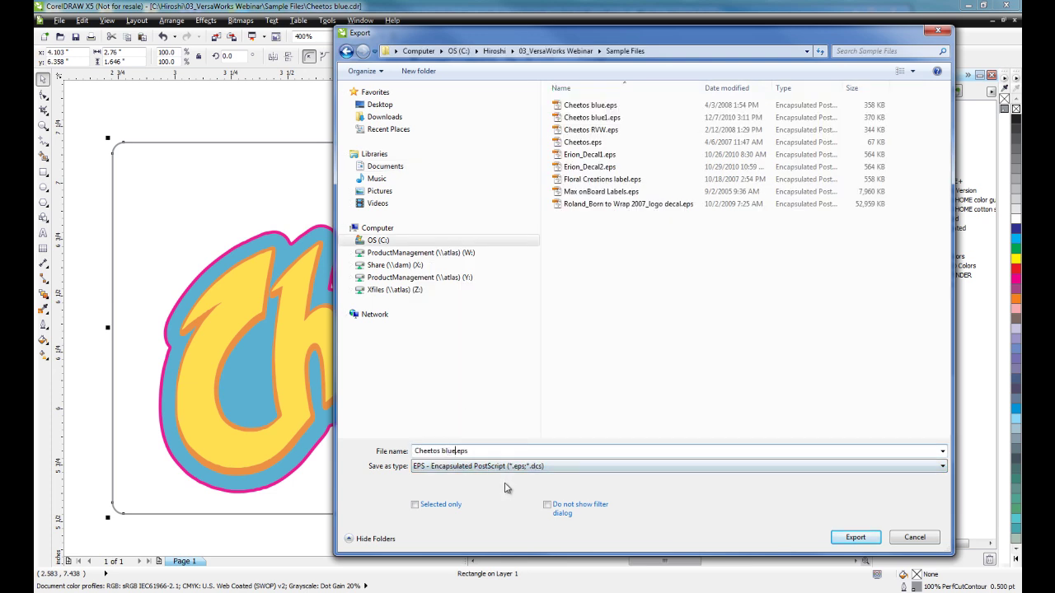
{"action": "type", "text": "2"}
{"action": "left_click", "coordinate": [854, 540]}
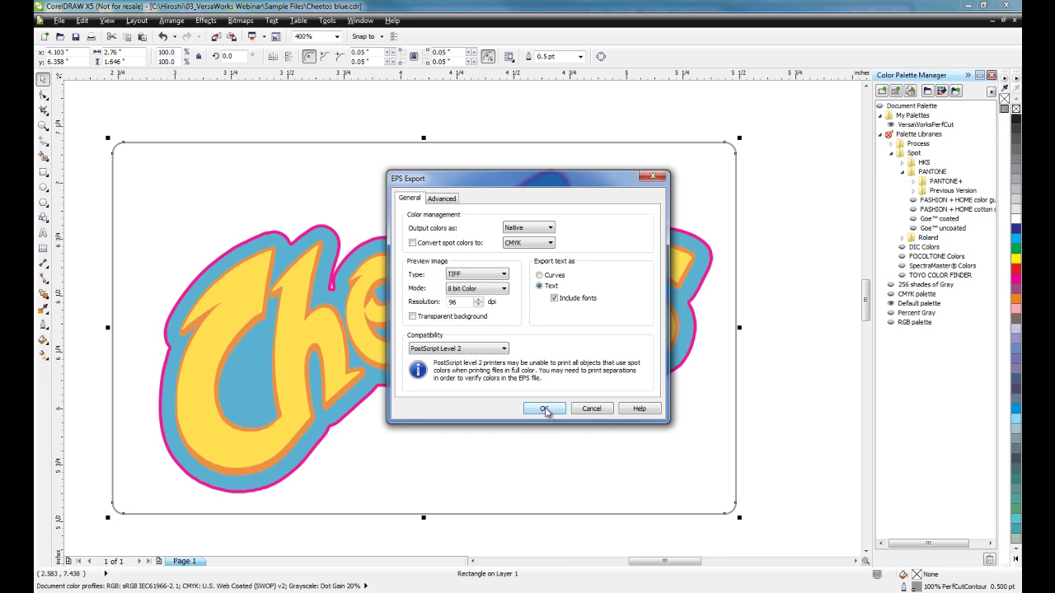
{"action": "left_click", "coordinate": [545, 410]}
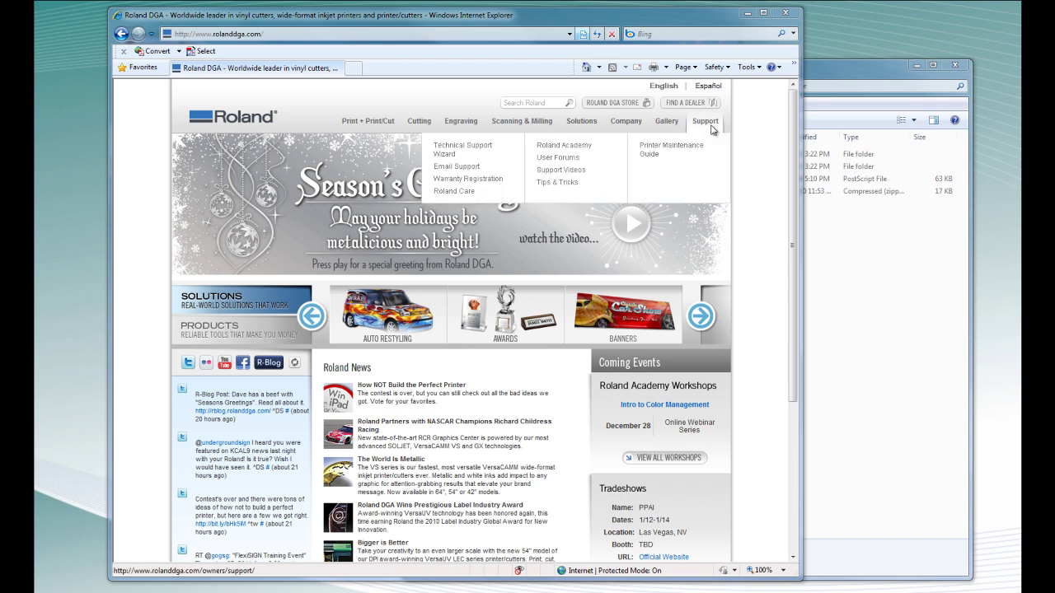
Download the VersaWorks PerfCut Test File from the Roland DGA sample files to the desktop.
{"action": "mouse_move", "coordinate": [515, 141]}
{"action": "mouse_move", "coordinate": [704, 121]}
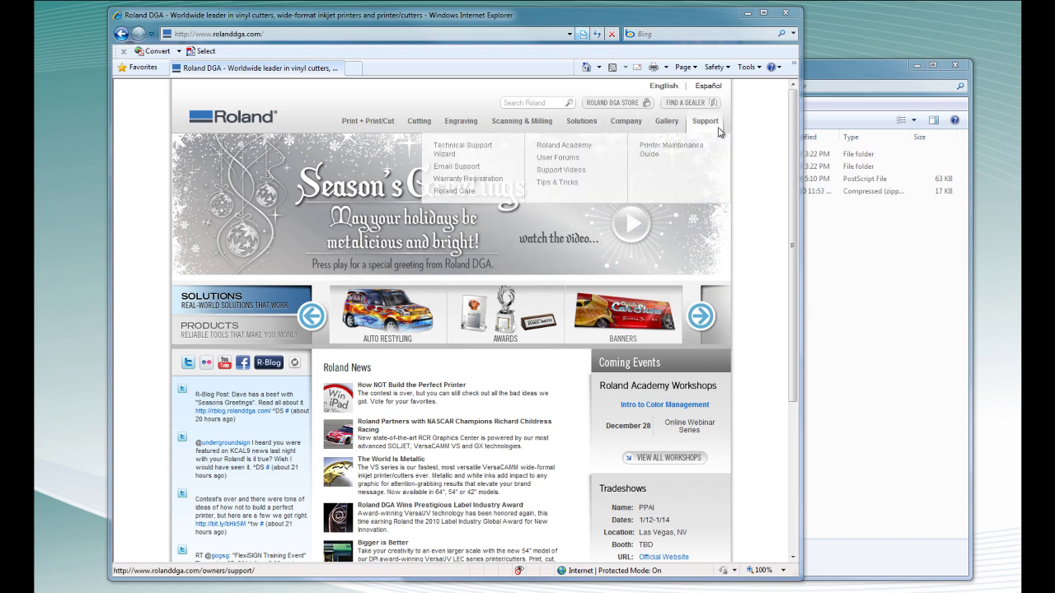
{"action": "left_click", "coordinate": [460, 155]}
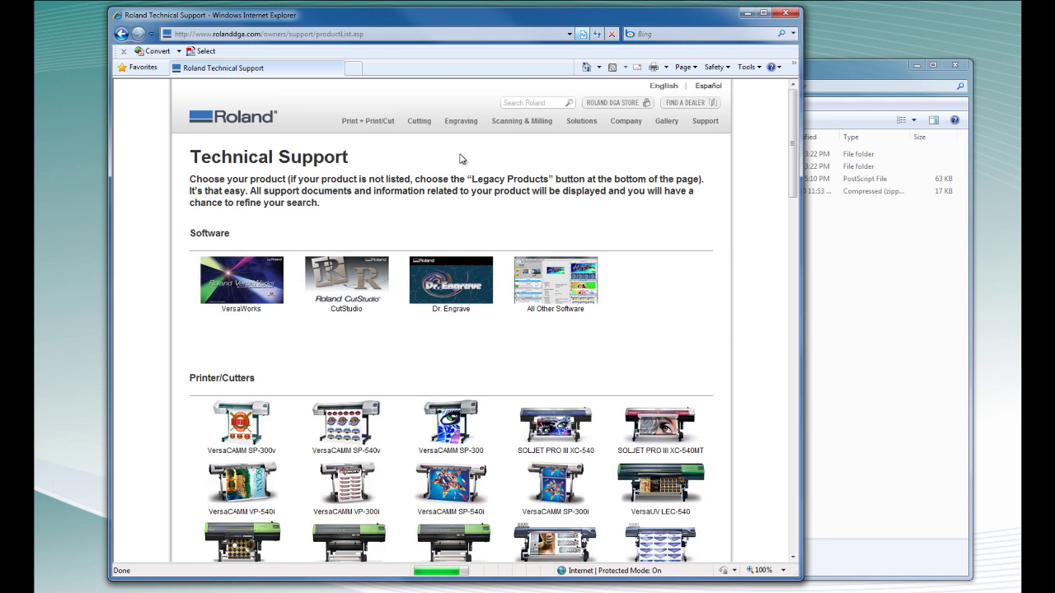
{"action": "left_click", "coordinate": [231, 277]}
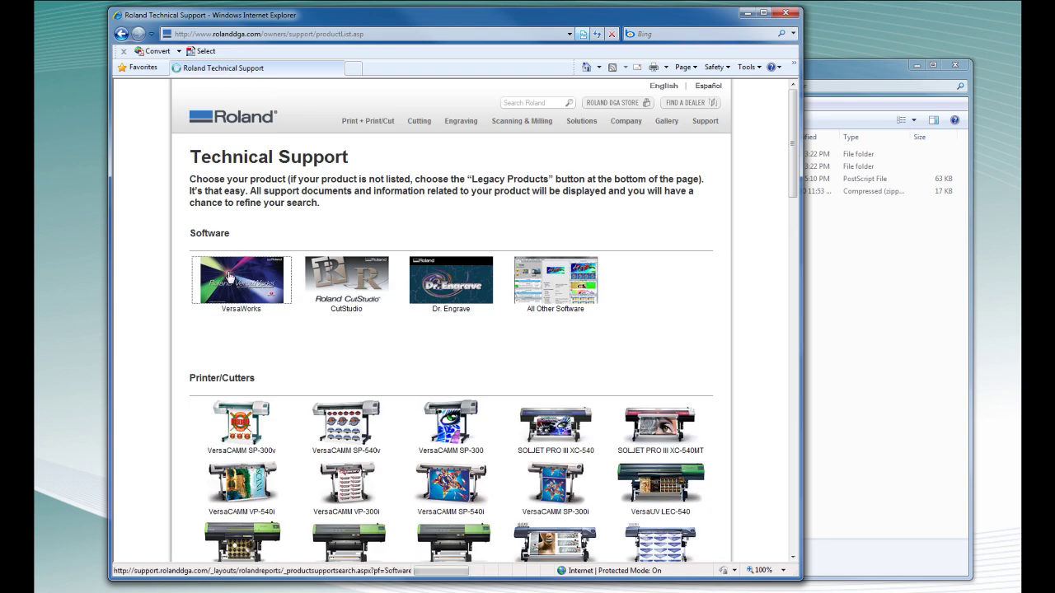
{"action": "left_click", "coordinate": [211, 387]}
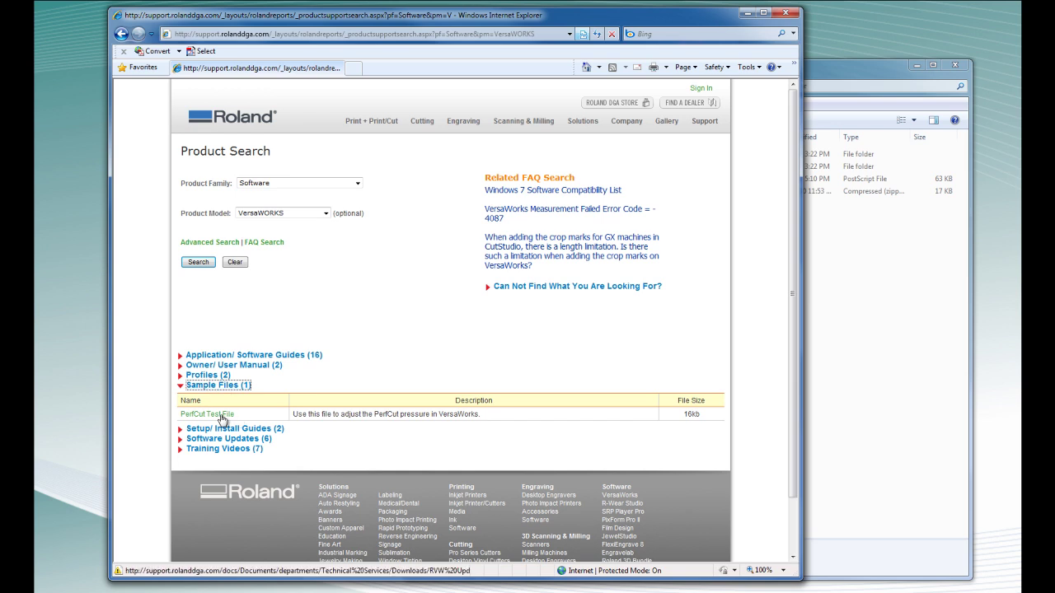
{"action": "left_click", "coordinate": [219, 415]}
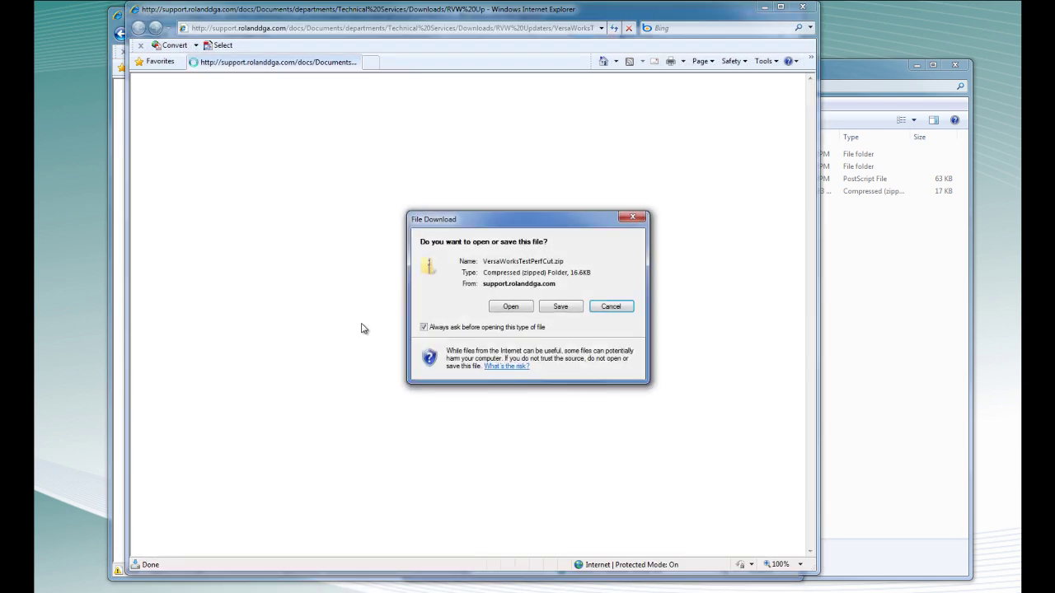
{"action": "left_click", "coordinate": [561, 307]}
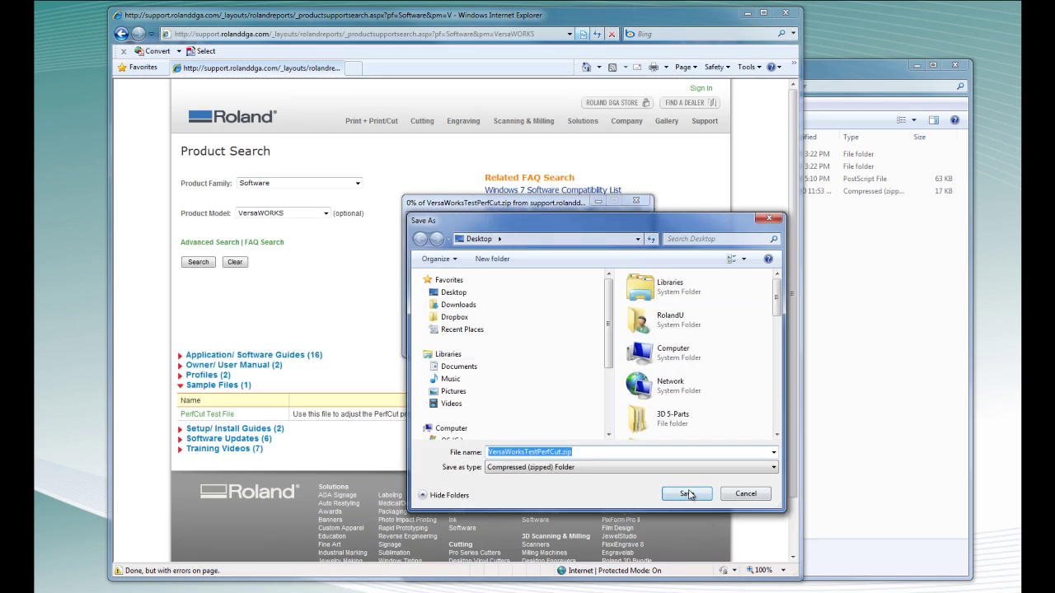
{"action": "left_click", "coordinate": [688, 494]}
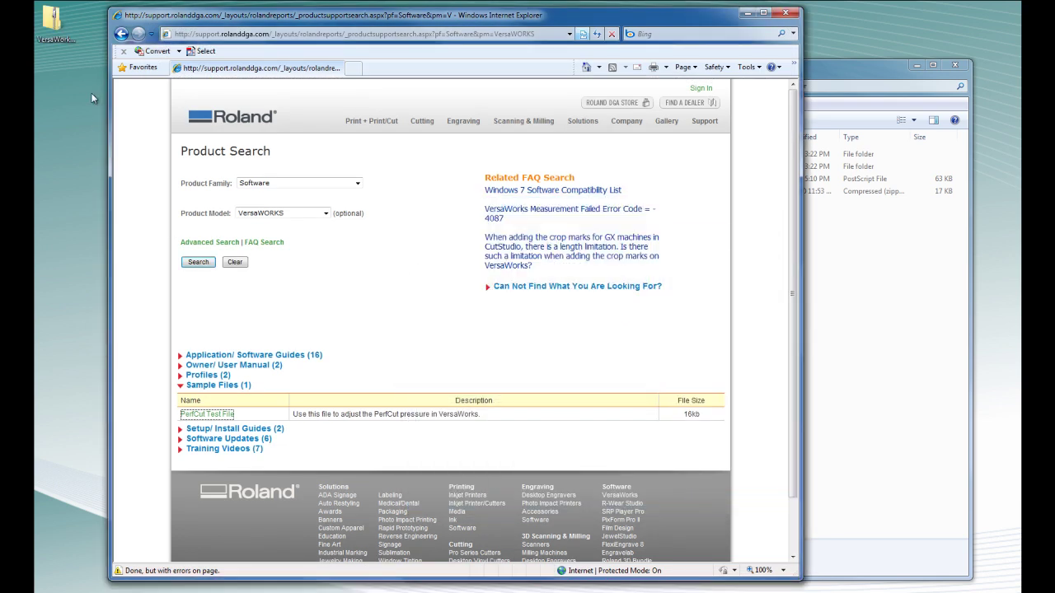
Extract VersaWorksTestPerfCut.zip onto the desktop.
{"action": "right_click", "coordinate": [54, 16]}
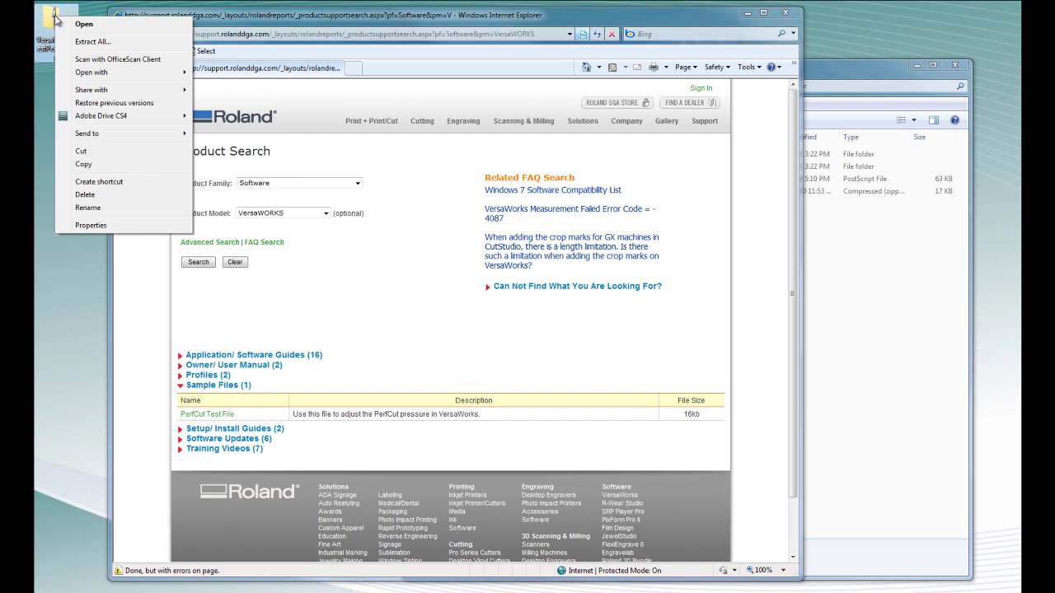
{"action": "left_click", "coordinate": [91, 41]}
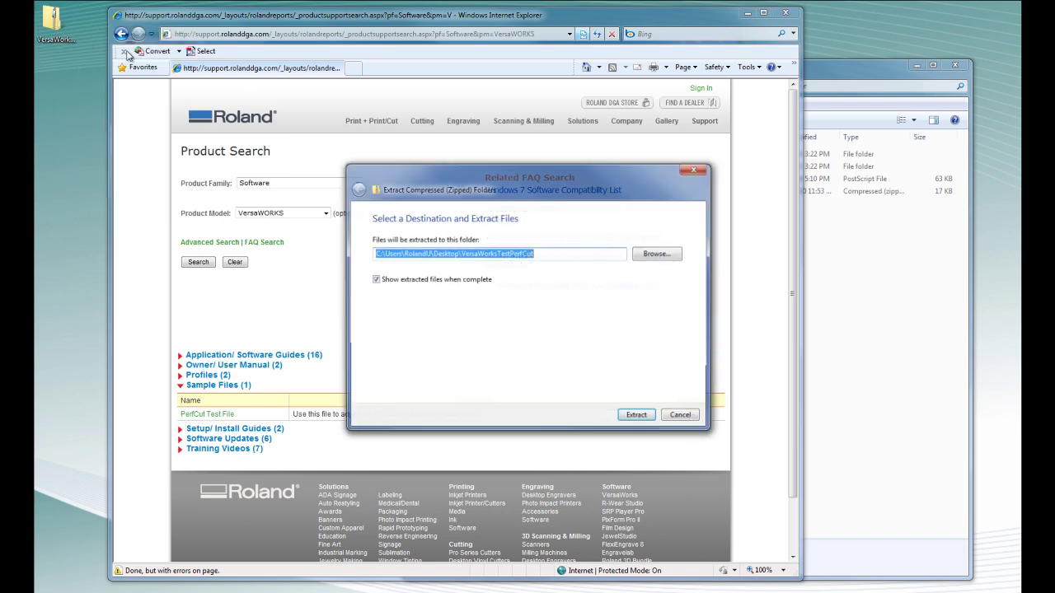
{"action": "left_click", "coordinate": [648, 421]}
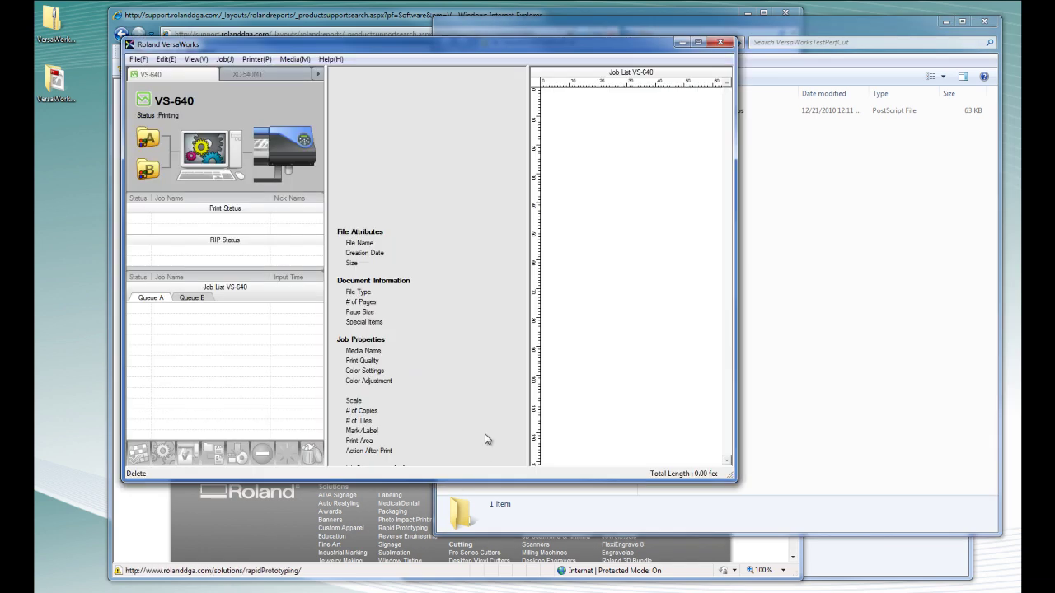
Add VersaWorks TestPerfCut.ps to the VS-640 Queue A.
{"action": "left_click", "coordinate": [792, 313]}
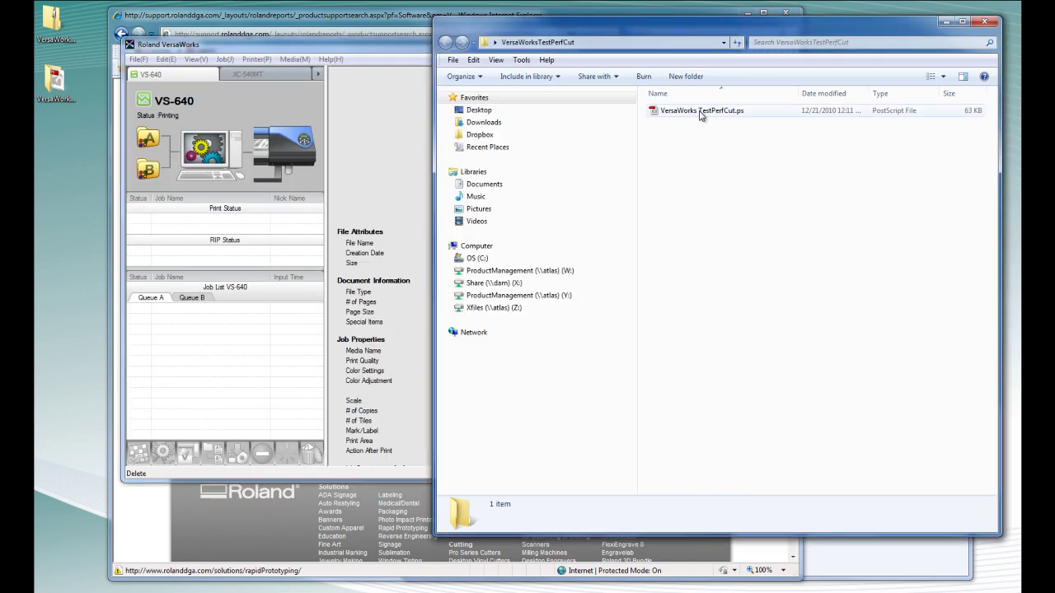
{"action": "left_click_drag", "start_coordinate": [699, 112], "coordinate": [169, 351]}
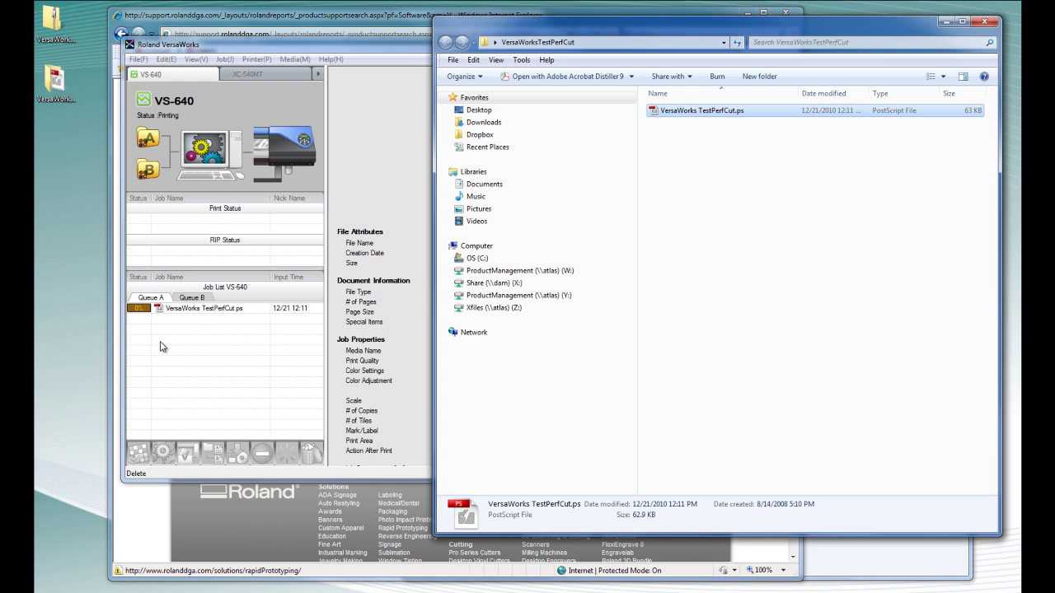
{"action": "left_click", "coordinate": [198, 309]}
Open the test job's settings and zoom into its 2.16 × 1.97 in preview.
{"action": "left_click", "coordinate": [195, 306]}
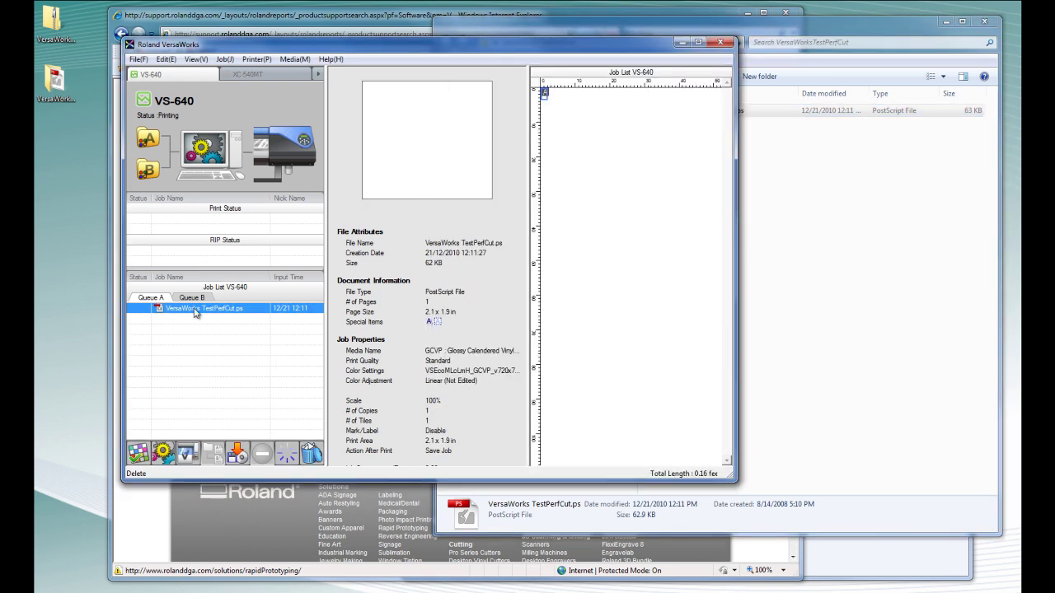
{"action": "double_click", "coordinate": [193, 309]}
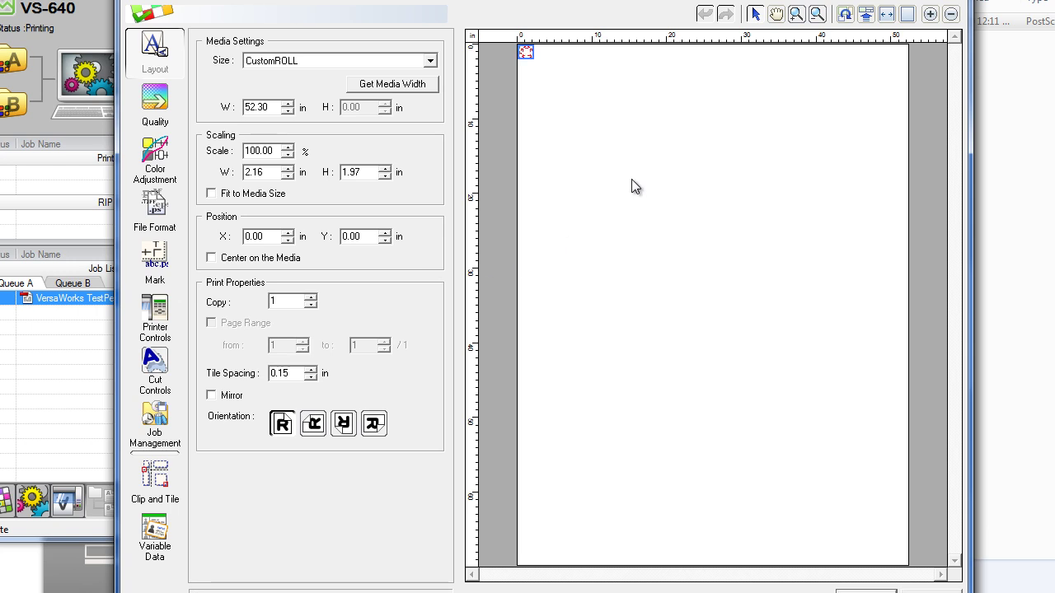
{"action": "left_click", "coordinate": [796, 14]}
{"action": "left_click_drag", "start_coordinate": [546, 61], "coordinate": [492, 39]}
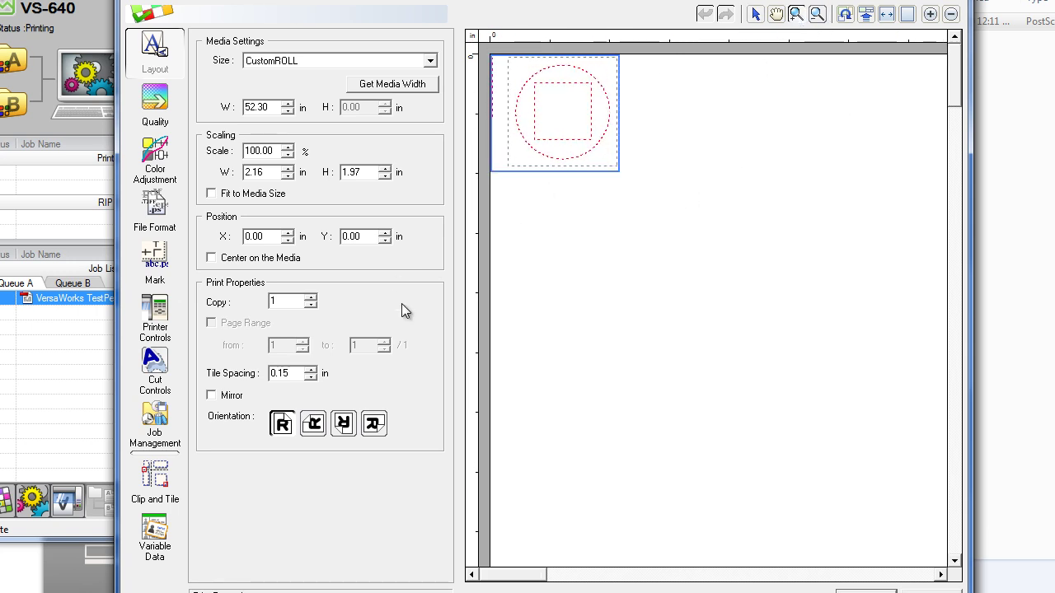
Set the test job to Cut Only with advanced cut settings and 75 gf pressure.
{"action": "left_click", "coordinate": [155, 370]}
{"action": "left_click", "coordinate": [411, 57]}
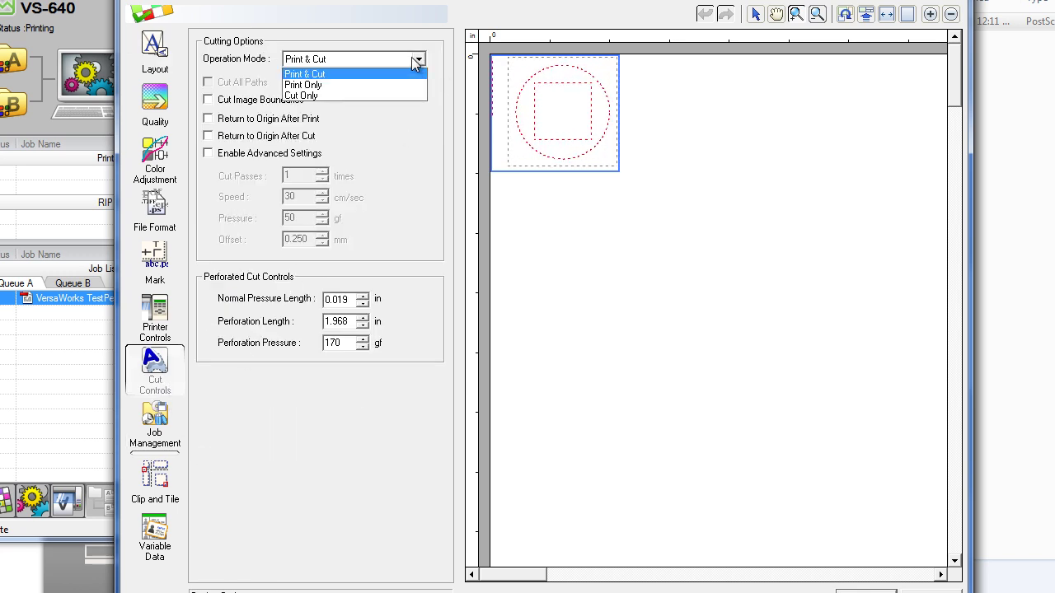
{"action": "left_click", "coordinate": [407, 95]}
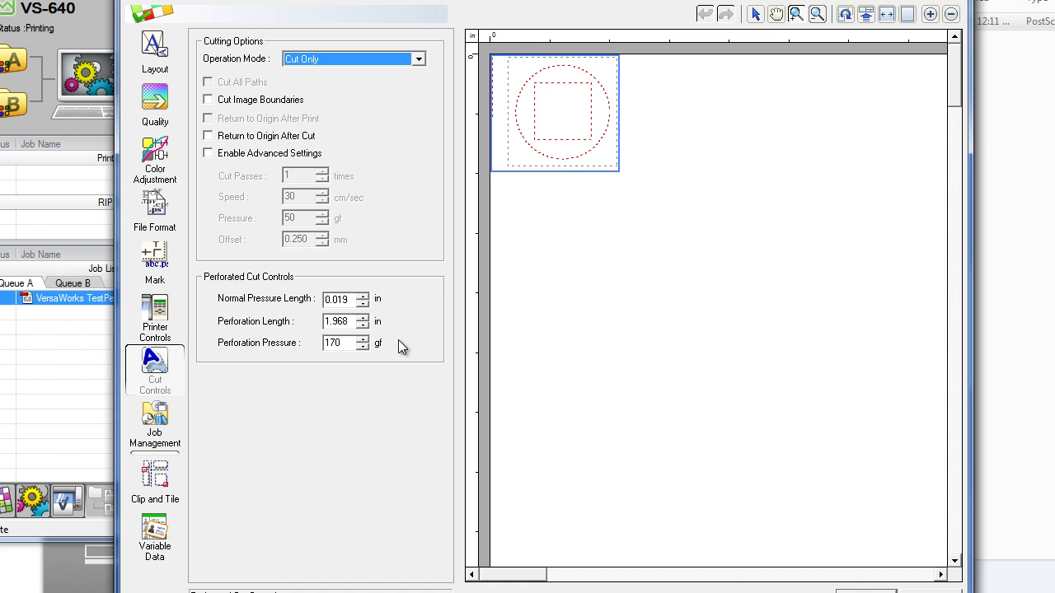
{"action": "left_click", "coordinate": [228, 155]}
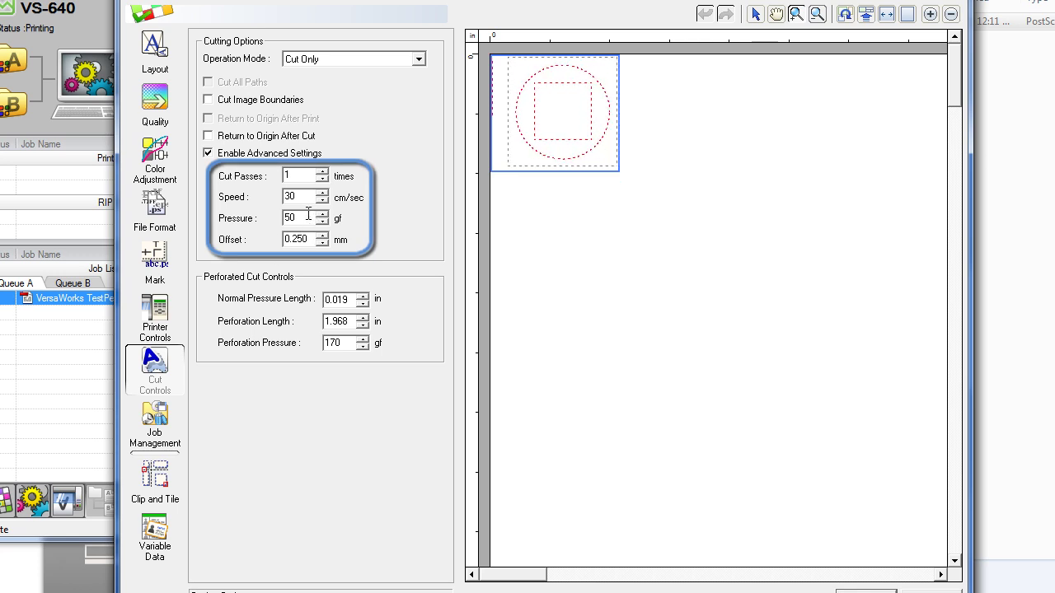
{"action": "left_click_drag", "start_coordinate": [308, 215], "coordinate": [271, 221]}
{"action": "key", "text": "Tab"}
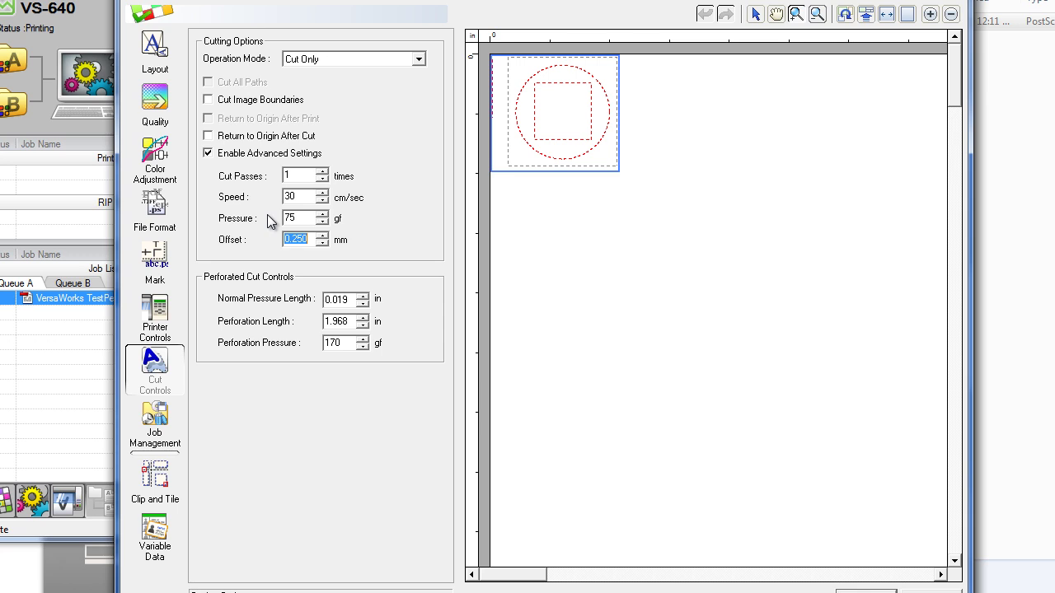
Enter perforation values 0.020 in, 1.000 in and 160 gf, and close the job settings.
{"action": "key", "text": "Tab"}
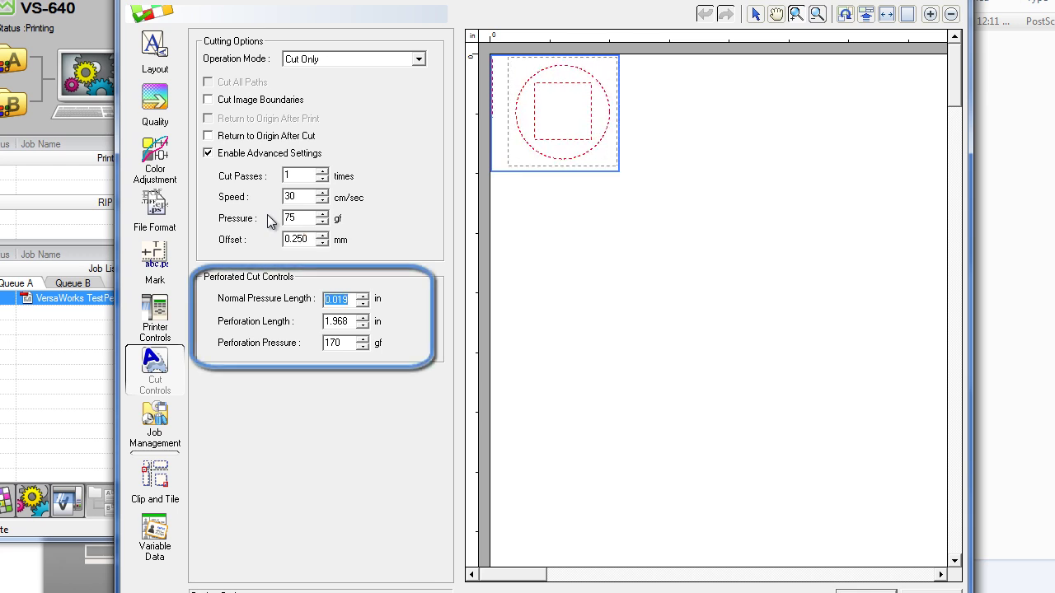
{"action": "type", "text": ".02"}
{"action": "key", "text": "Tab"}
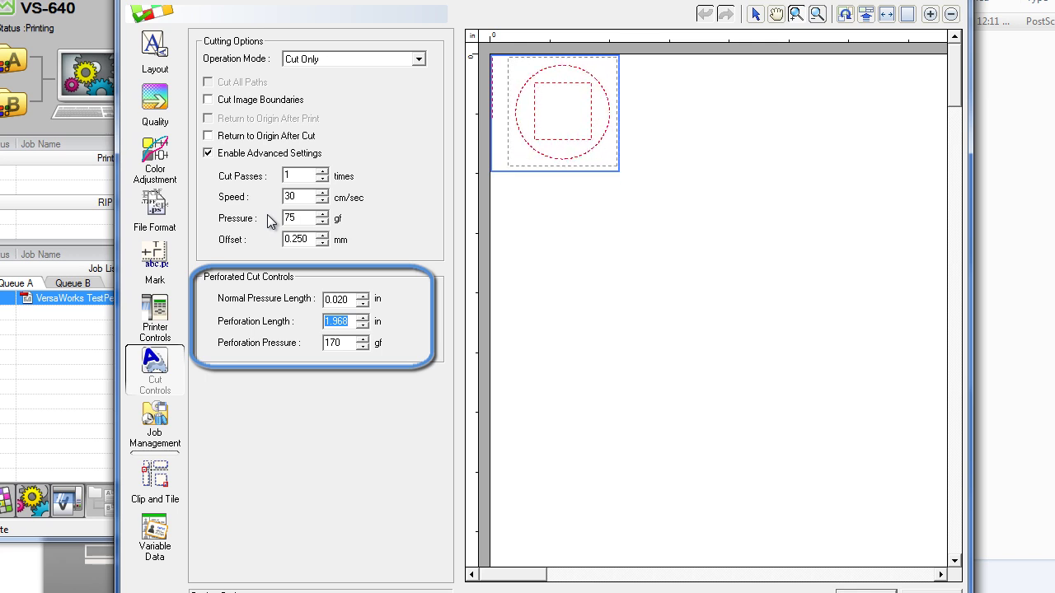
{"action": "type", "text": "1"}
{"action": "key", "text": "Tab"}
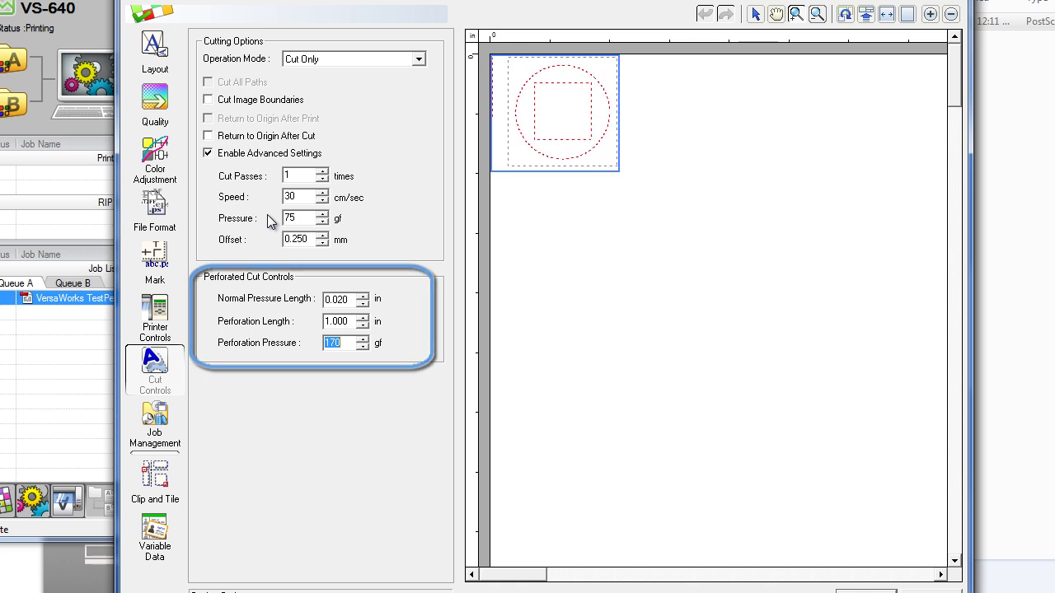
{"action": "type", "text": "16"}
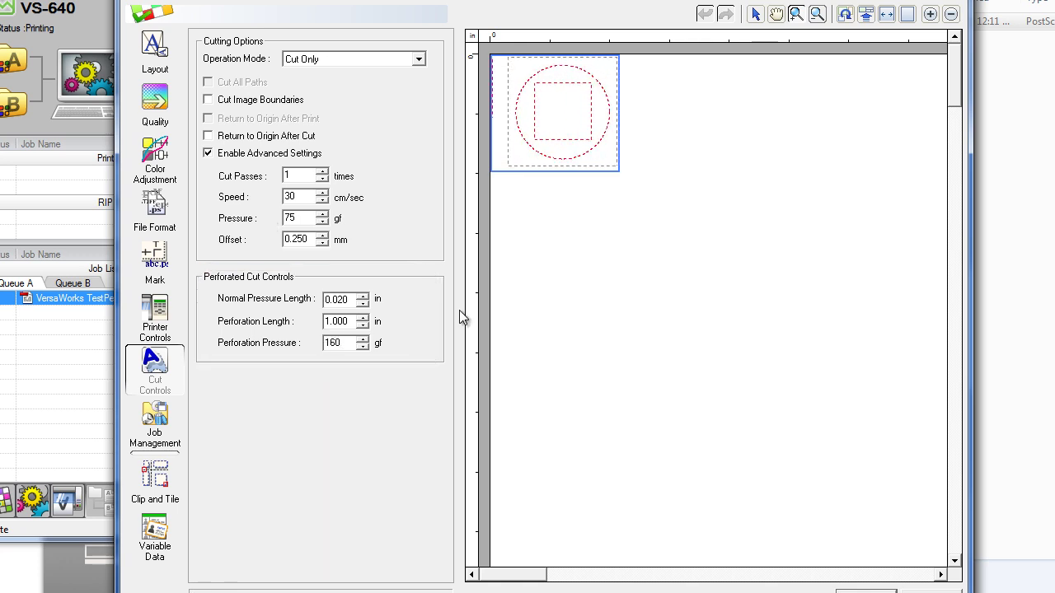
{"action": "key", "text": "Return"}
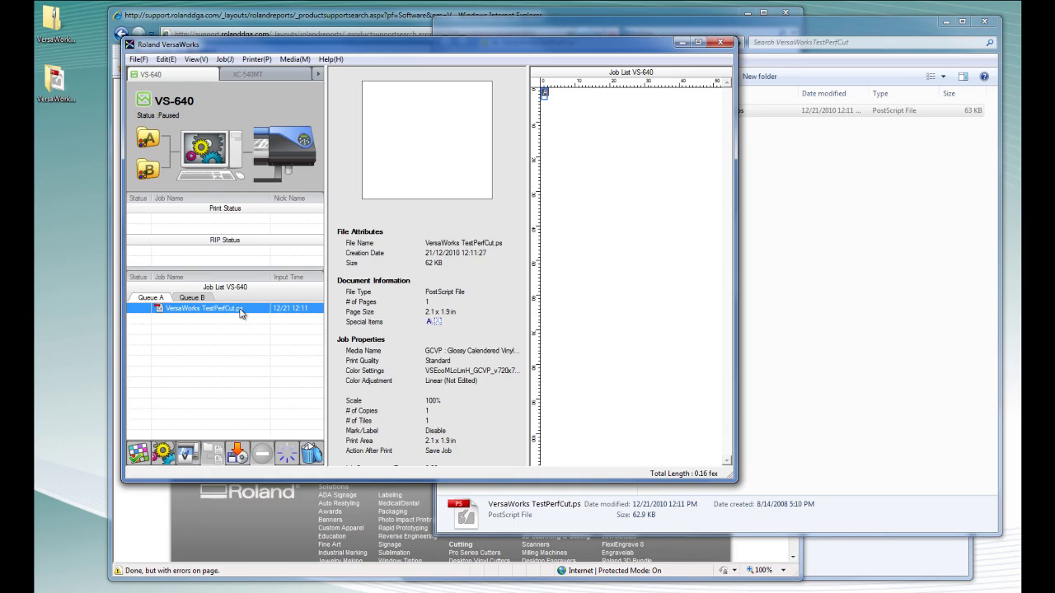
Reopen the test job's settings to check its cut control values.
{"action": "double_click", "coordinate": [235, 310]}
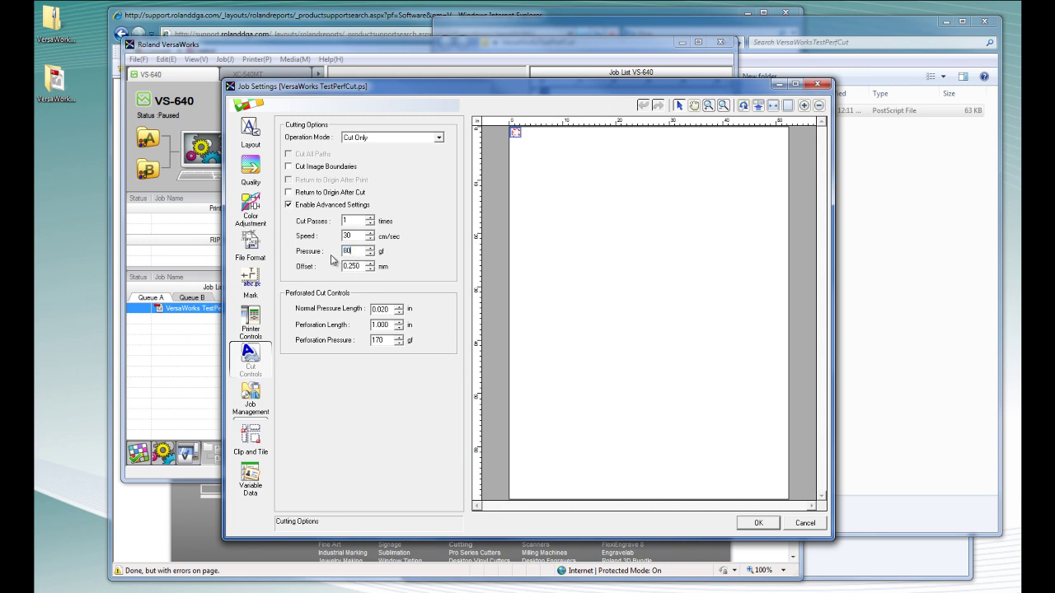
{"action": "key", "text": "Tab"}
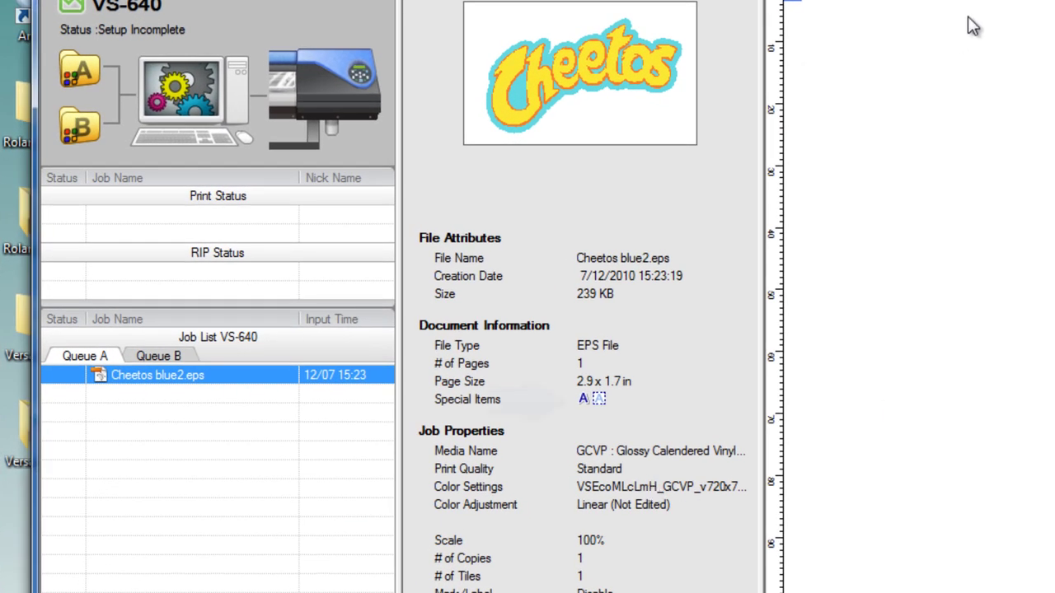
Open Job Settings for the Cheetos blue2.eps row in Queue A.
{"action": "mouse_move", "coordinate": [587, 404]}
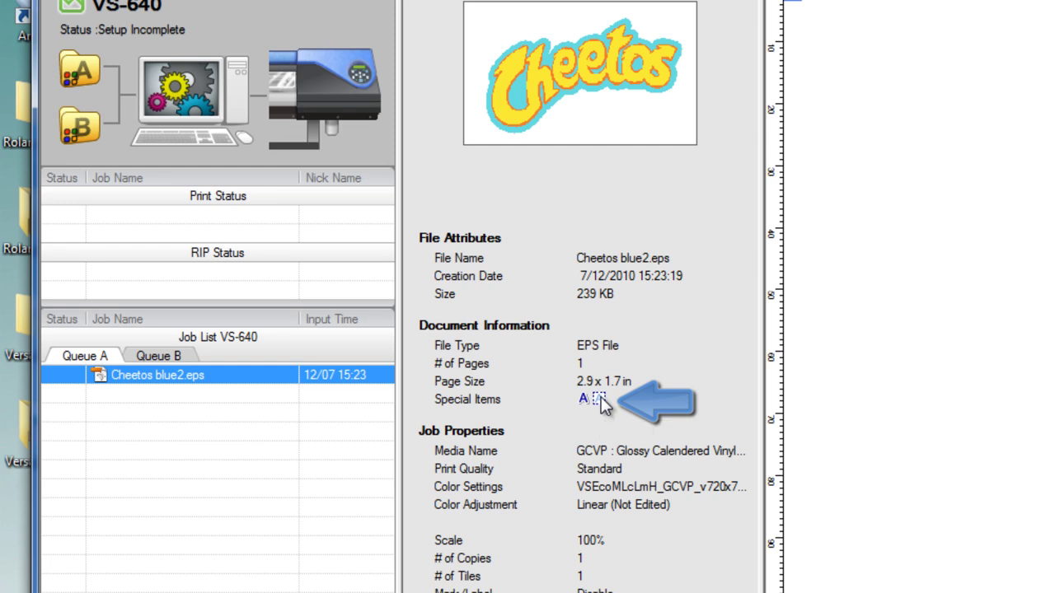
{"action": "double_click", "coordinate": [136, 374]}
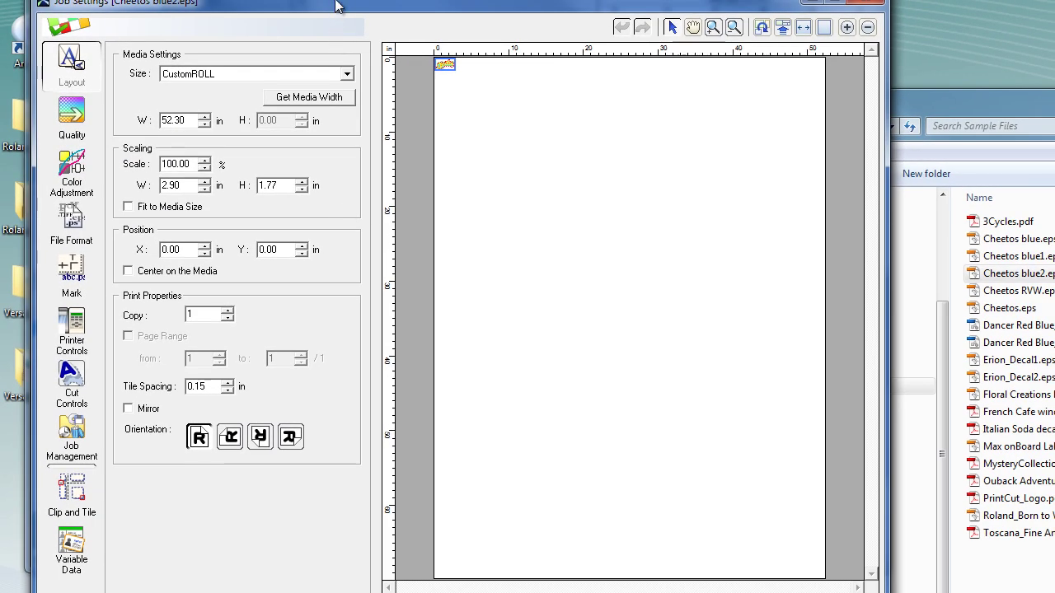
Fit the logo to media size and choose MCVP Matte Calendered Vinyl (ESM) at Standard quality.
{"action": "left_click_drag", "start_coordinate": [338, 7], "coordinate": [359, 0]}
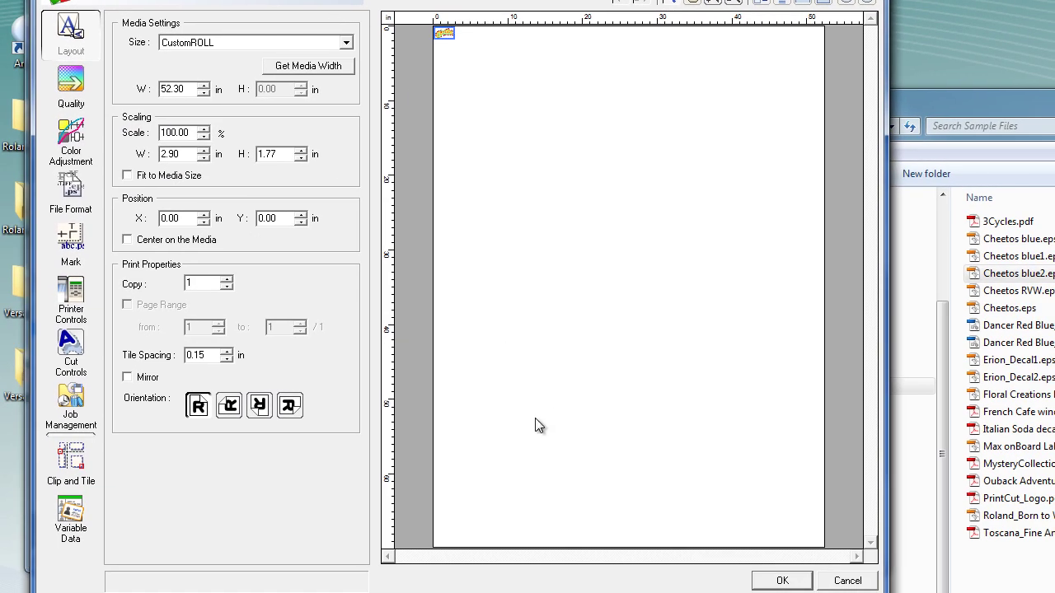
{"action": "left_click", "coordinate": [127, 176]}
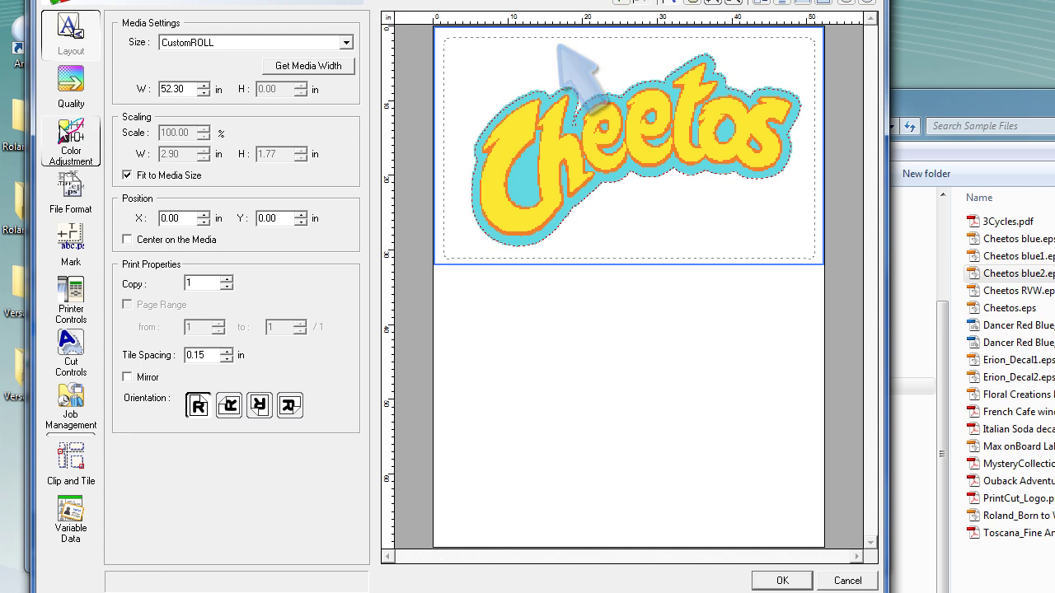
{"action": "left_click", "coordinate": [71, 87]}
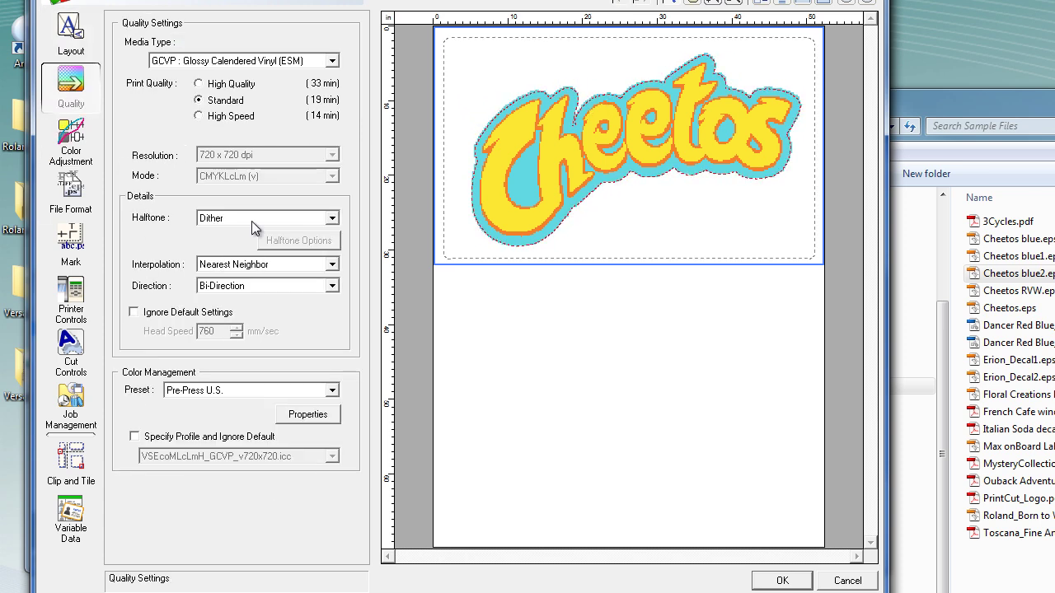
{"action": "left_click", "coordinate": [239, 61]}
{"action": "left_click", "coordinate": [234, 280]}
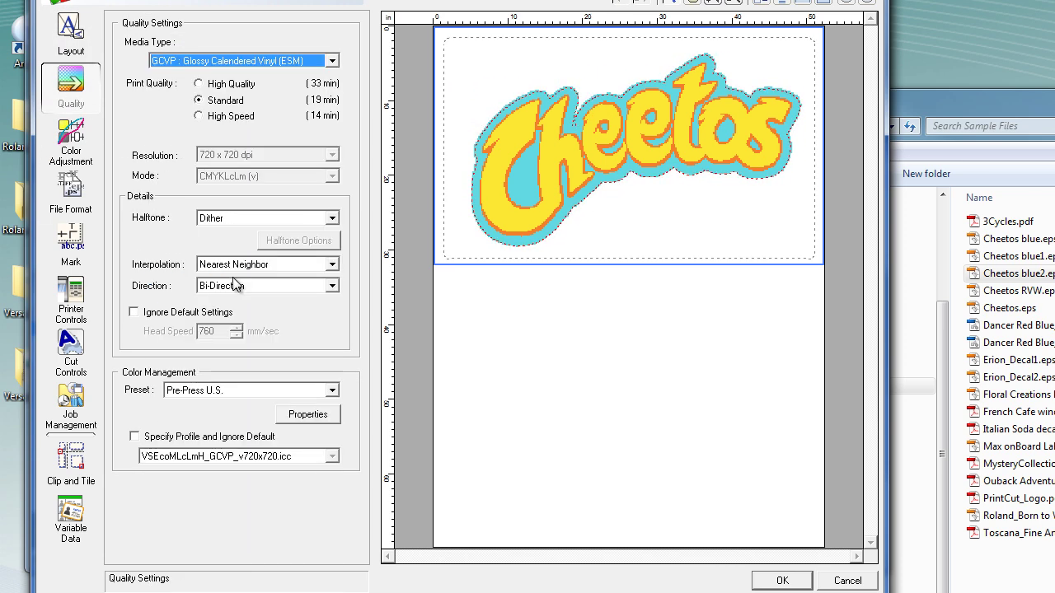
{"action": "left_click", "coordinate": [221, 63]}
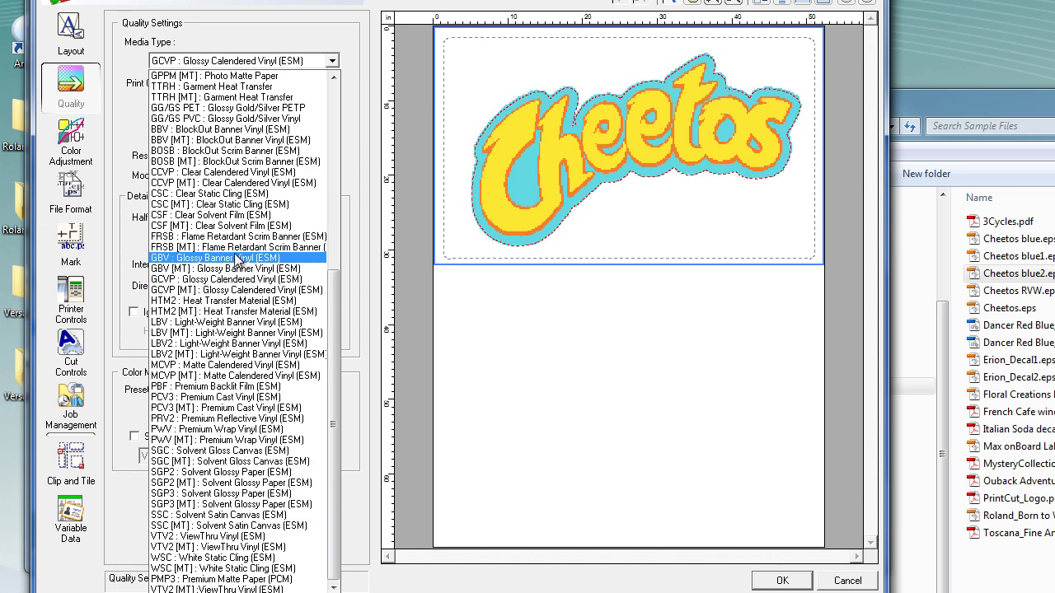
{"action": "left_click", "coordinate": [221, 368]}
{"action": "left_click", "coordinate": [231, 102]}
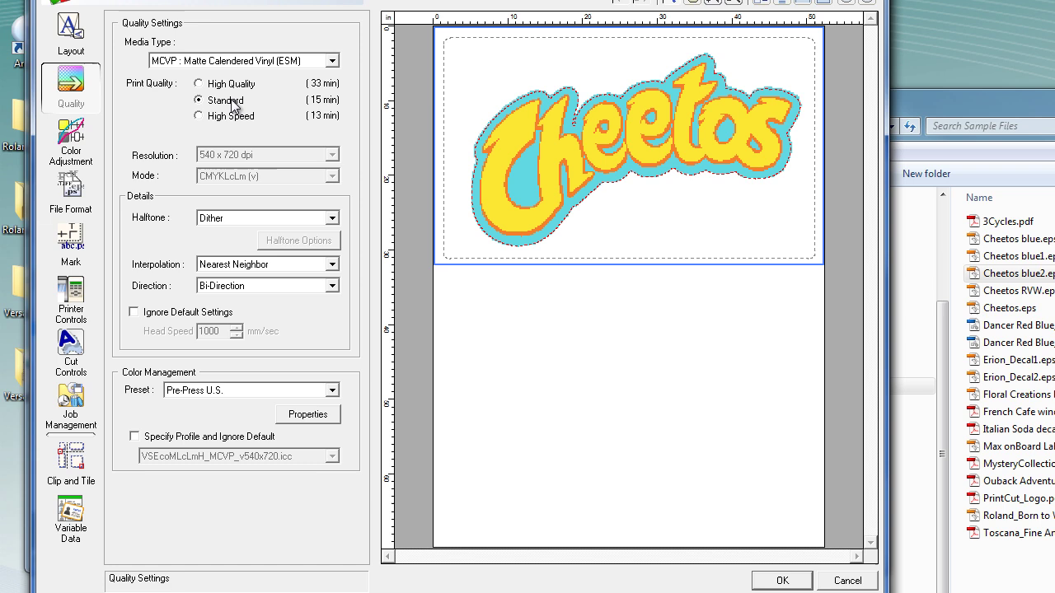
{"action": "left_click", "coordinate": [71, 351]}
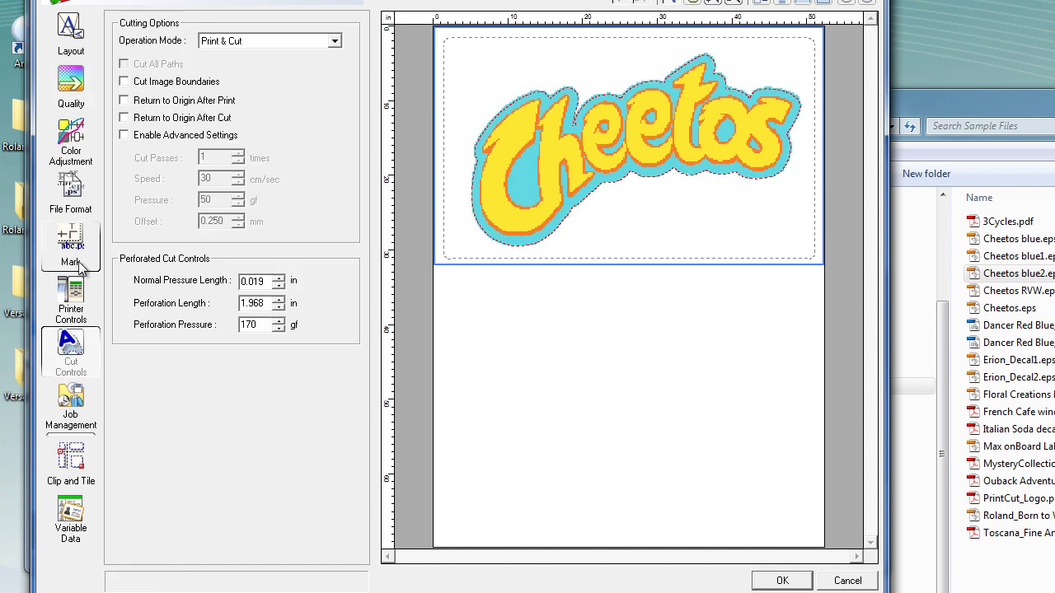
Enable advanced cut settings with 20 cm/sec speed and 75 gf pressure.
{"action": "left_click", "coordinate": [139, 135]}
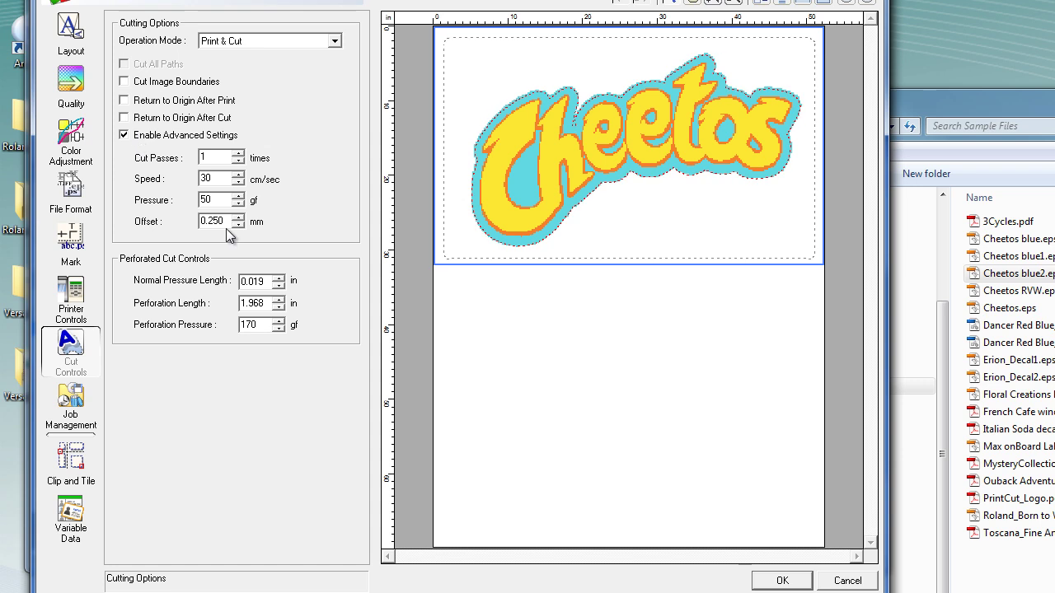
{"action": "left_click_drag", "start_coordinate": [222, 180], "coordinate": [182, 178]}
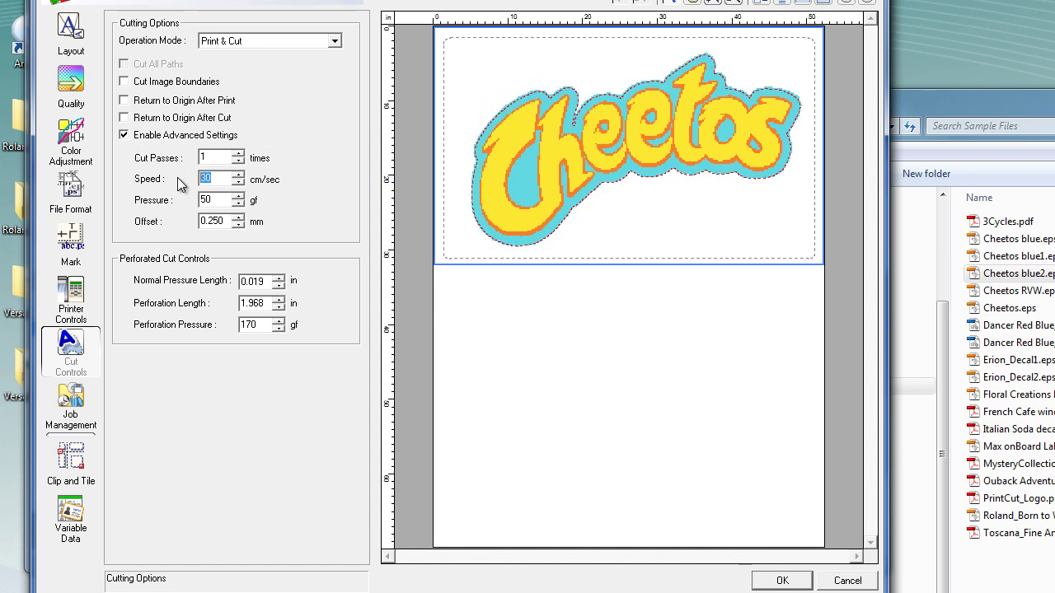
{"action": "type", "text": "20"}
{"action": "key", "text": "Tab"}
{"action": "type", "text": "7"}
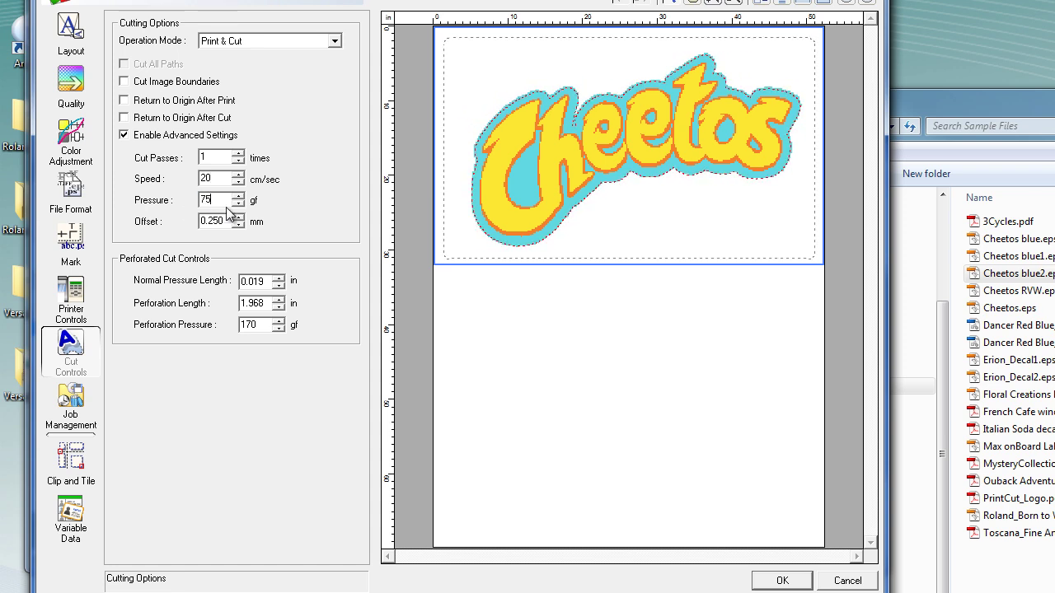
{"action": "key", "text": "Tab"}
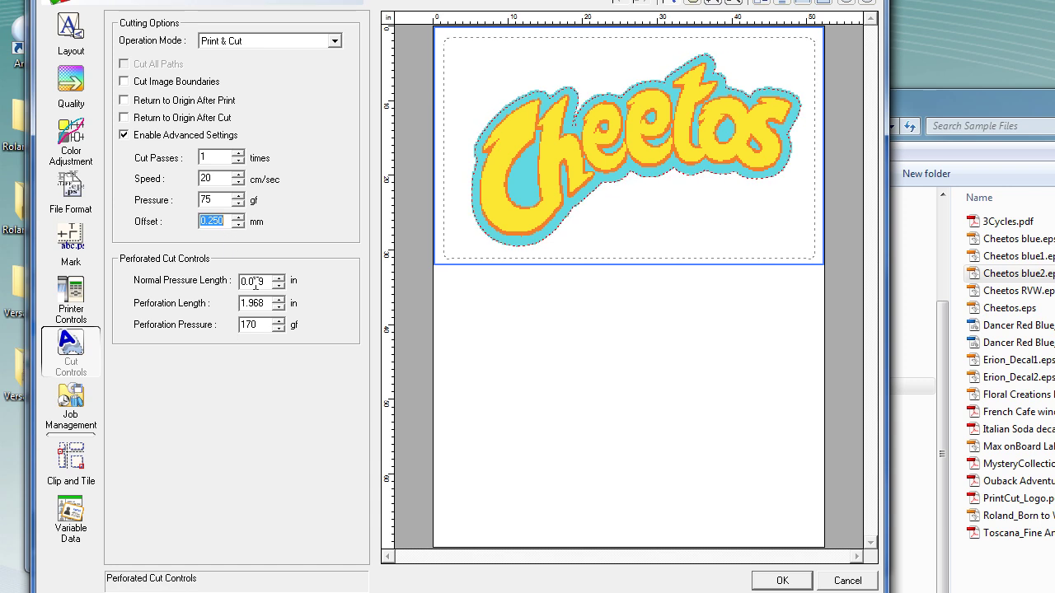
Set perforation to 0.020 in normal length, 2.000 in perforation length and 180 gf.
{"action": "left_click", "coordinate": [252, 282]}
{"action": "left_click_drag", "start_coordinate": [252, 282], "coordinate": [278, 284]}
{"action": "key", "text": "Tab"}
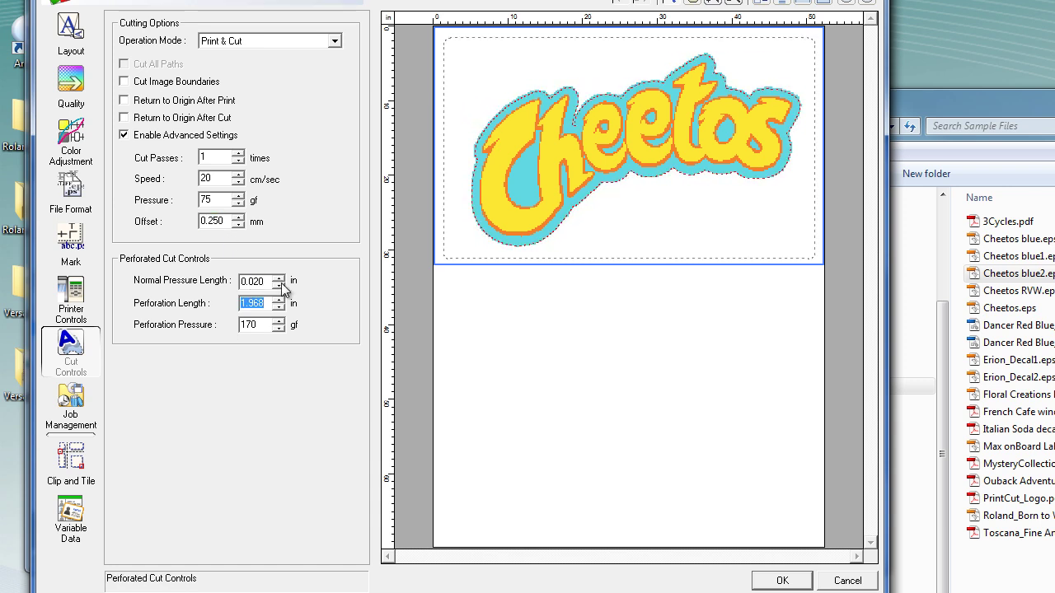
{"action": "type", "text": "2"}
{"action": "key", "text": "Tab"}
{"action": "left_click_drag", "start_coordinate": [245, 325], "coordinate": [267, 329]}
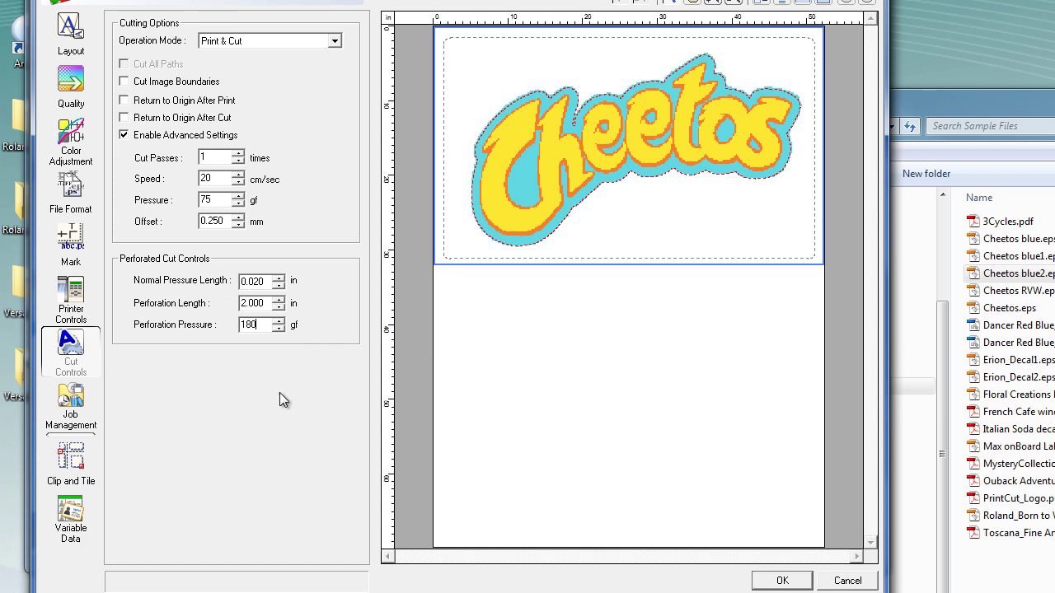
{"action": "left_click", "coordinate": [72, 31]}
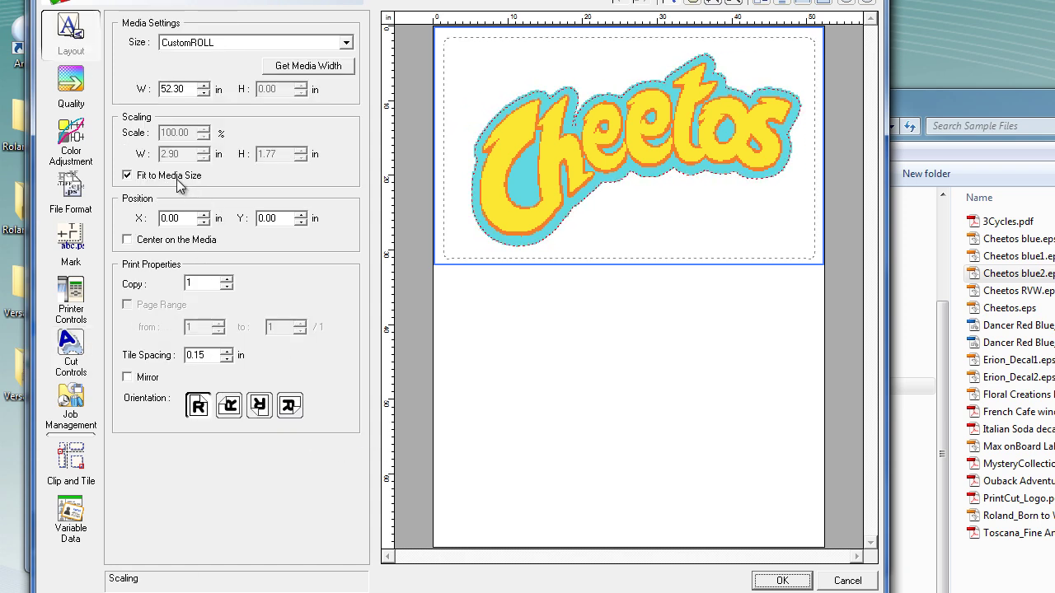
Turn off Fit to Media Size and lay out 56 copies of the logo at 200%.
{"action": "left_click", "coordinate": [176, 178]}
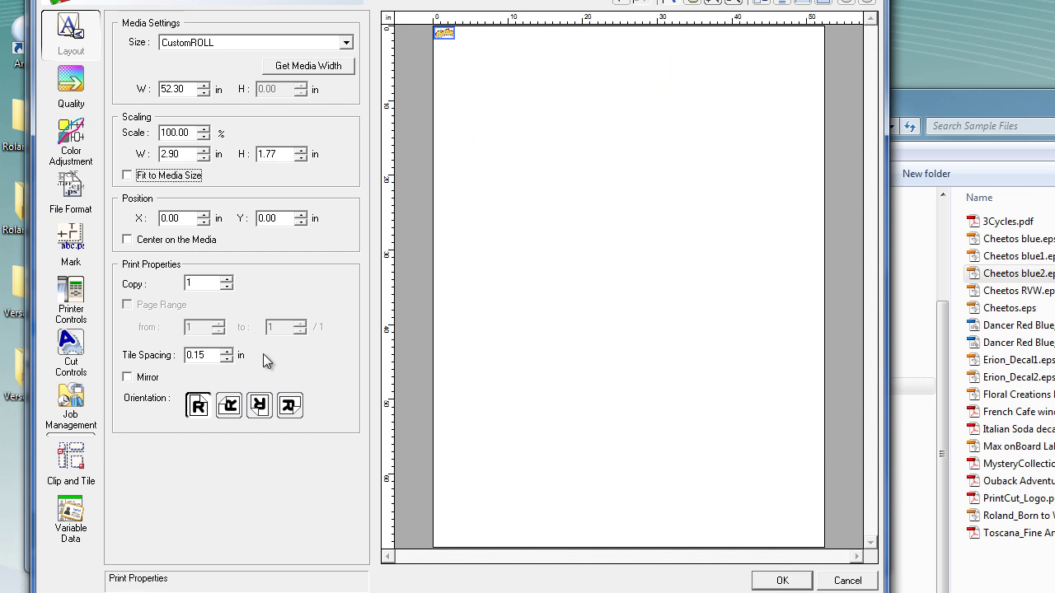
{"action": "double_click", "coordinate": [202, 283]}
{"action": "type", "text": "50"}
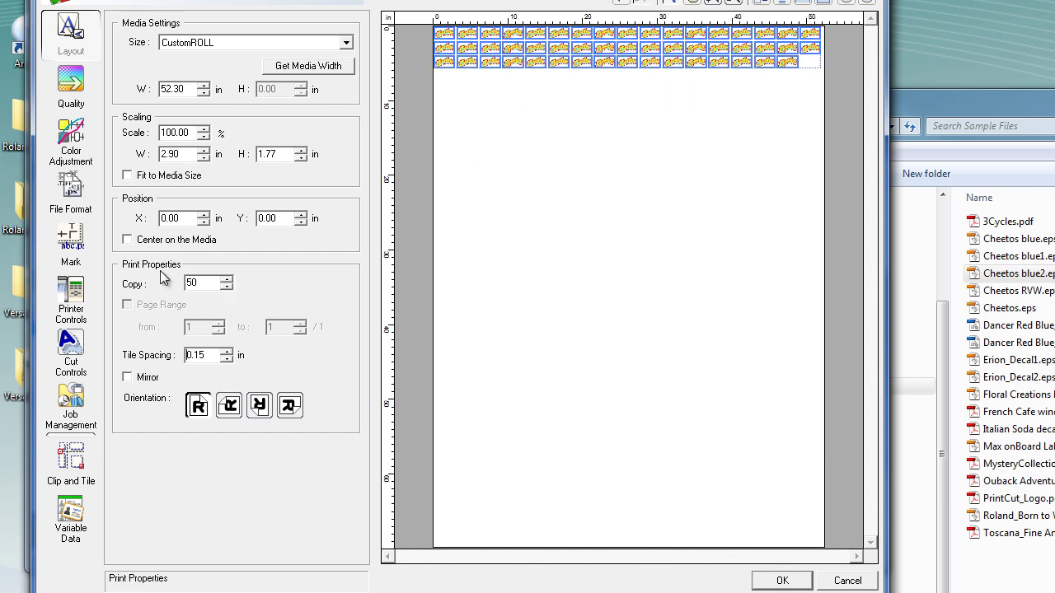
{"action": "left_click", "coordinate": [228, 279]}
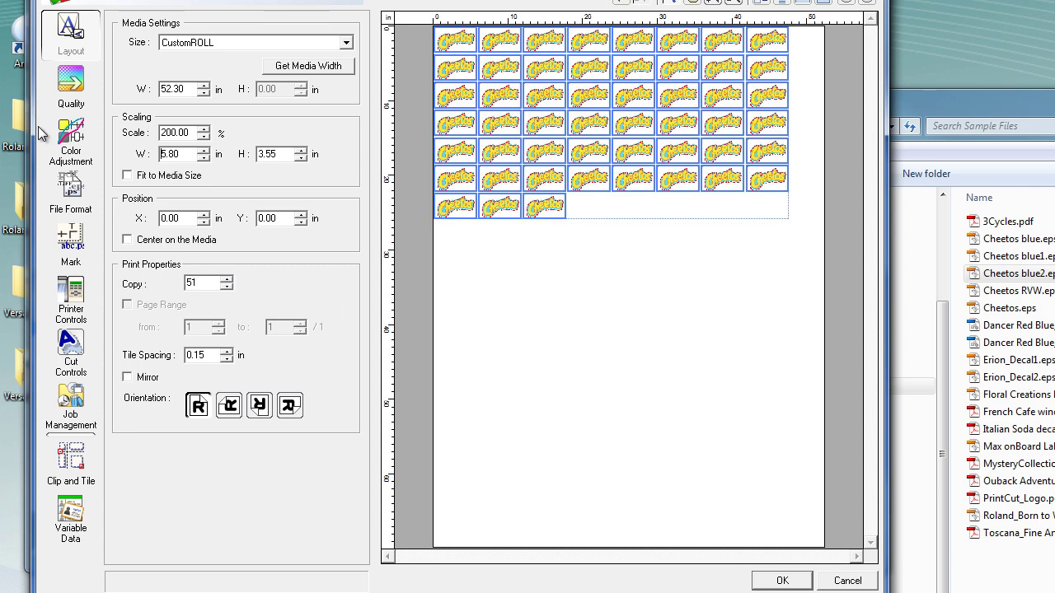
{"action": "left_click", "coordinate": [226, 279]}
{"action": "left_click", "coordinate": [227, 280]}
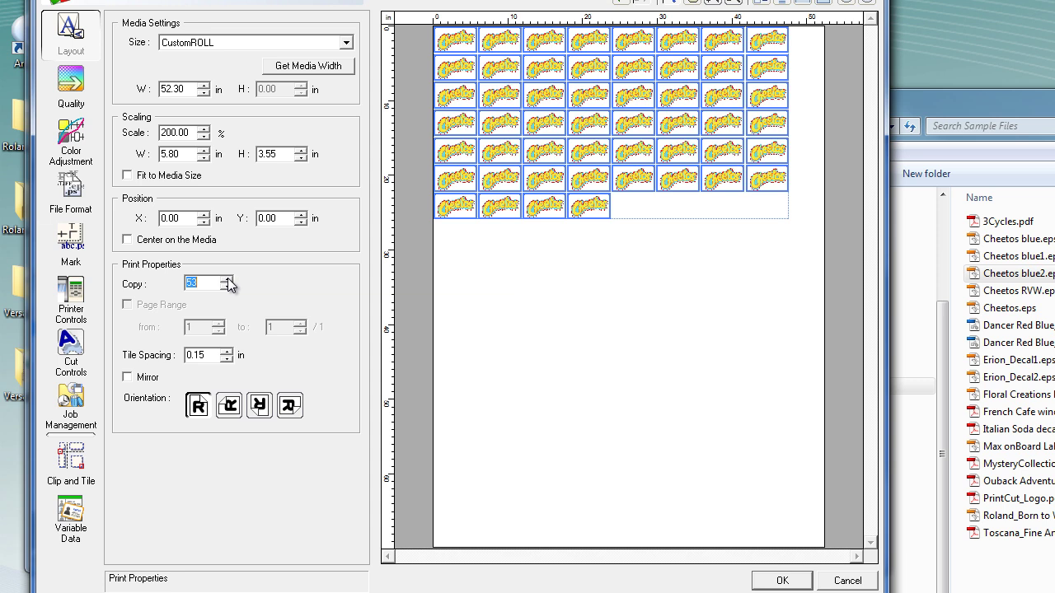
{"action": "left_click", "coordinate": [227, 280]}
{"action": "left_click", "coordinate": [227, 279]}
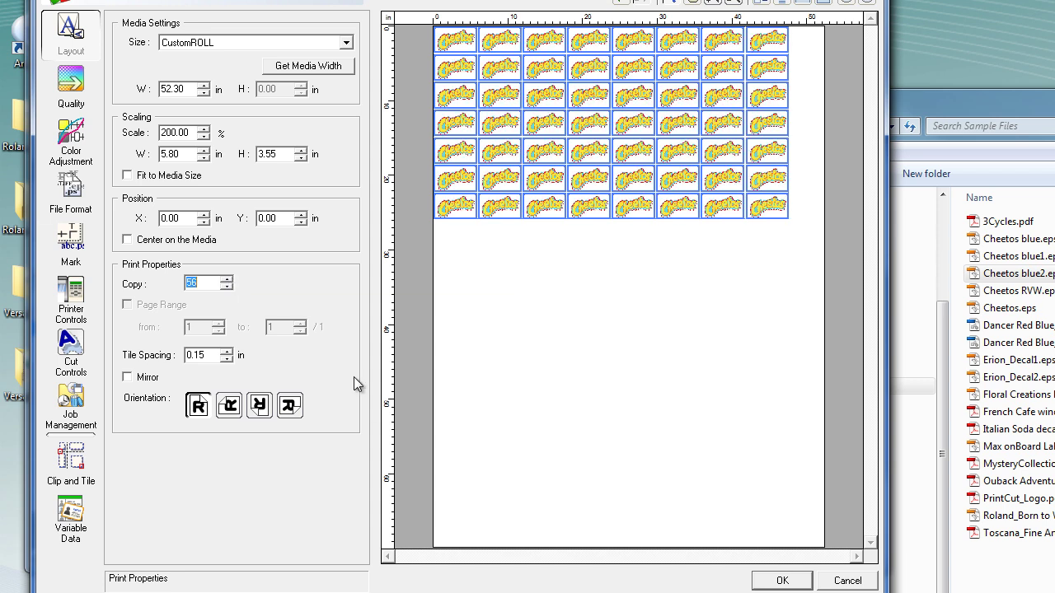
Confirm the job settings so Cheetos blue2.eps shows 56 copies at 200% in the job list.
{"action": "left_click", "coordinate": [796, 583]}
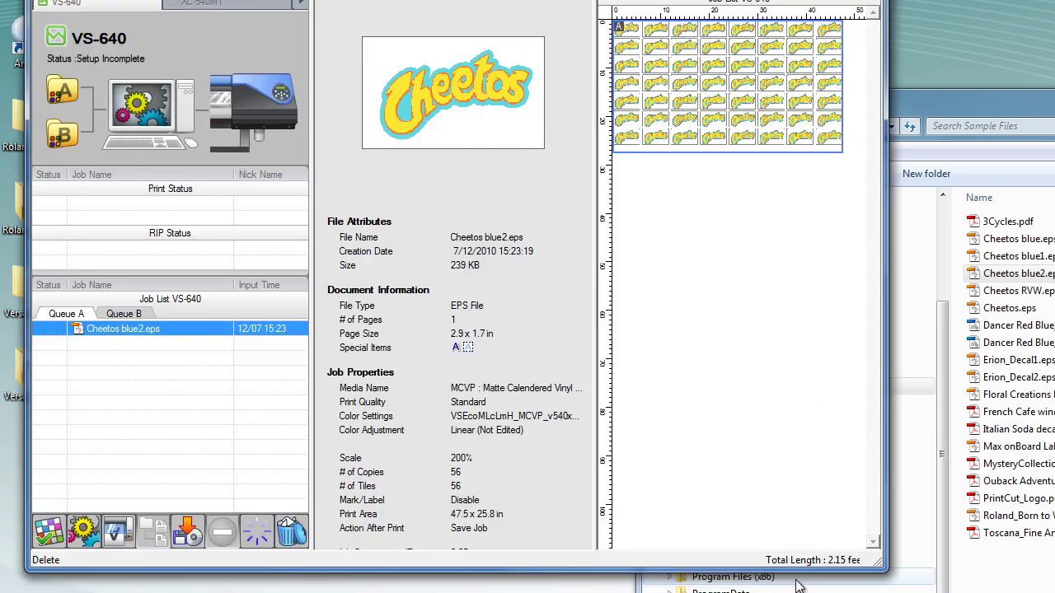